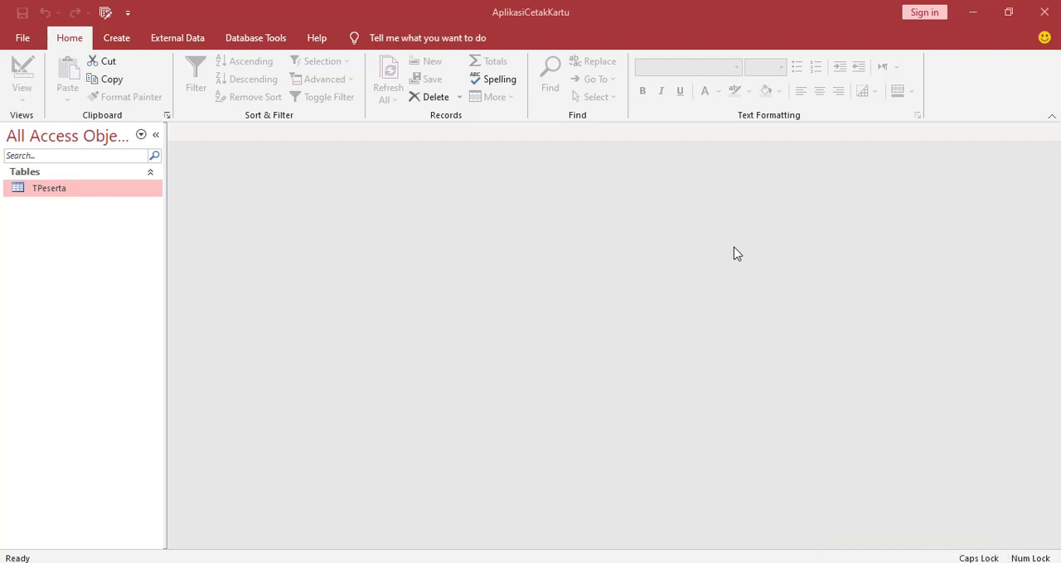
click(734, 254)
key(Caps_Lock)
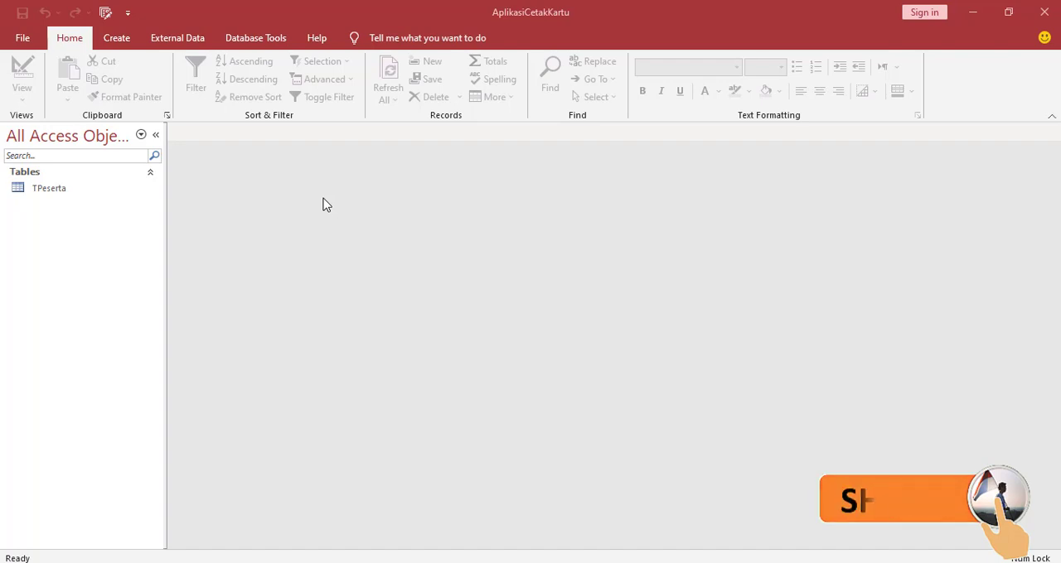
Save the database under Save As in the default Access Database format
click(21, 38)
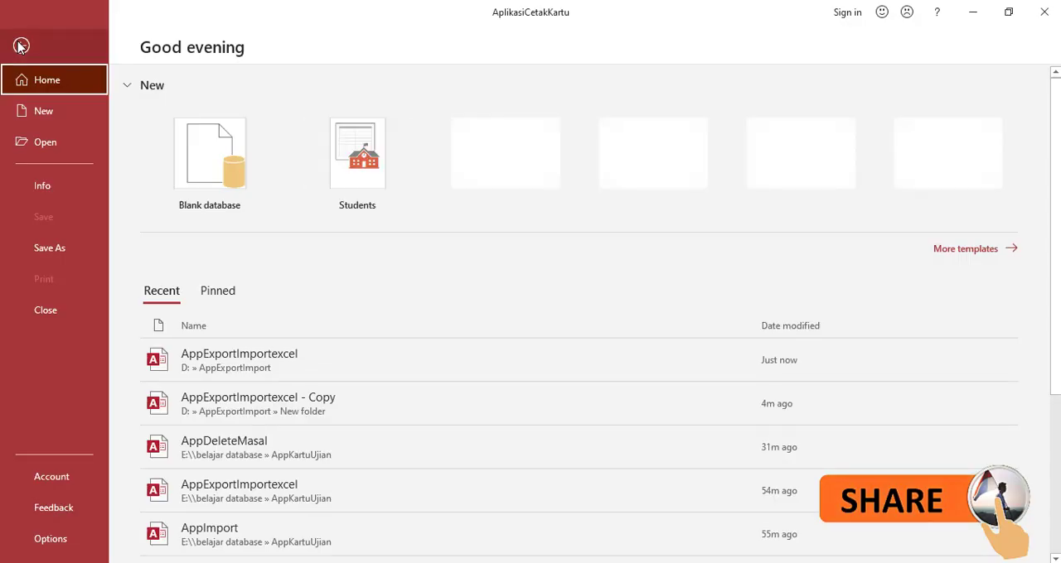
click(42, 247)
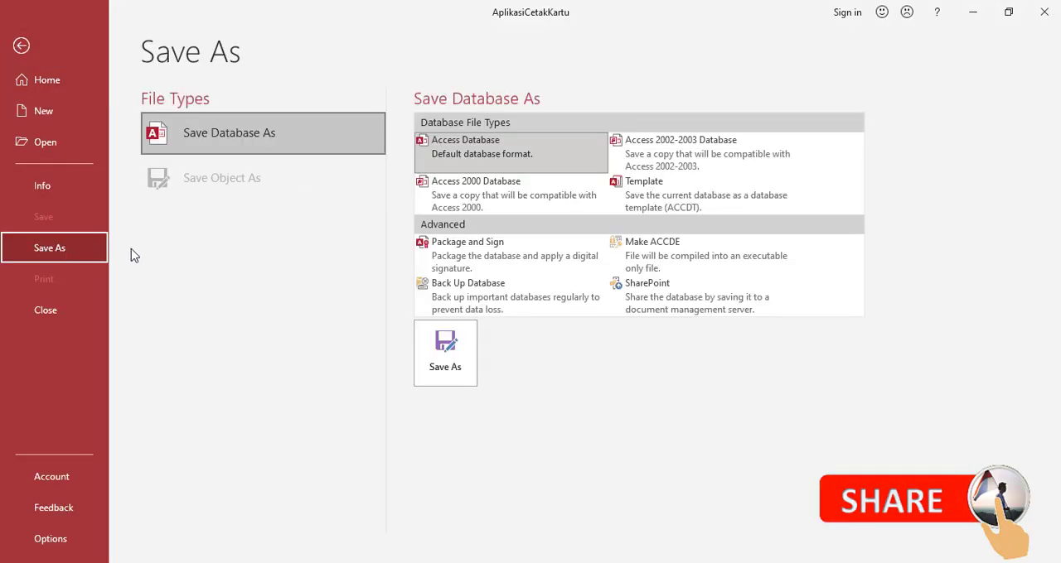
click(445, 354)
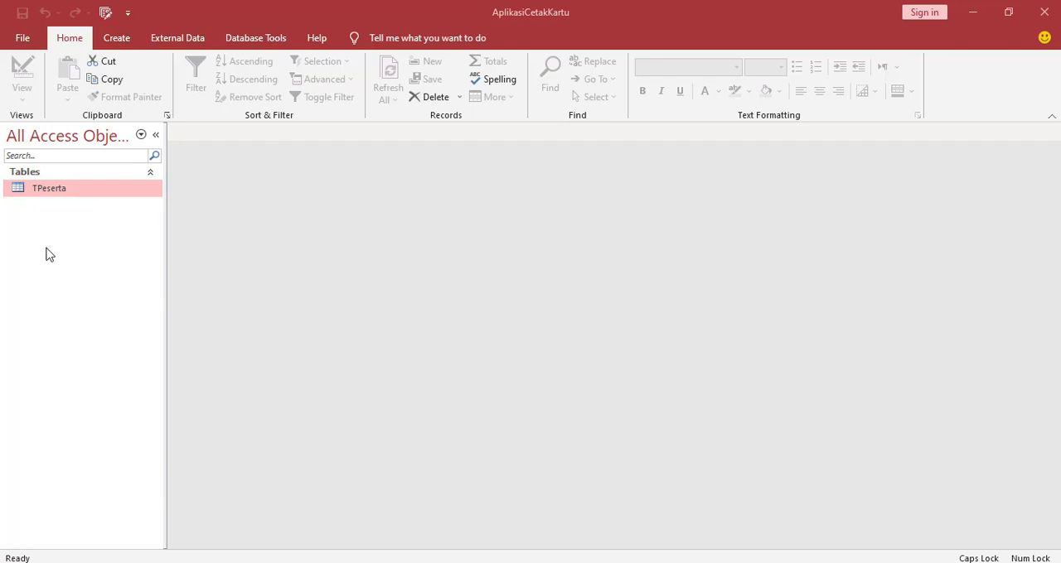
Examine the field names and data types of the TPeserta table in Design View and close the table
right_click(80, 199)
click(117, 219)
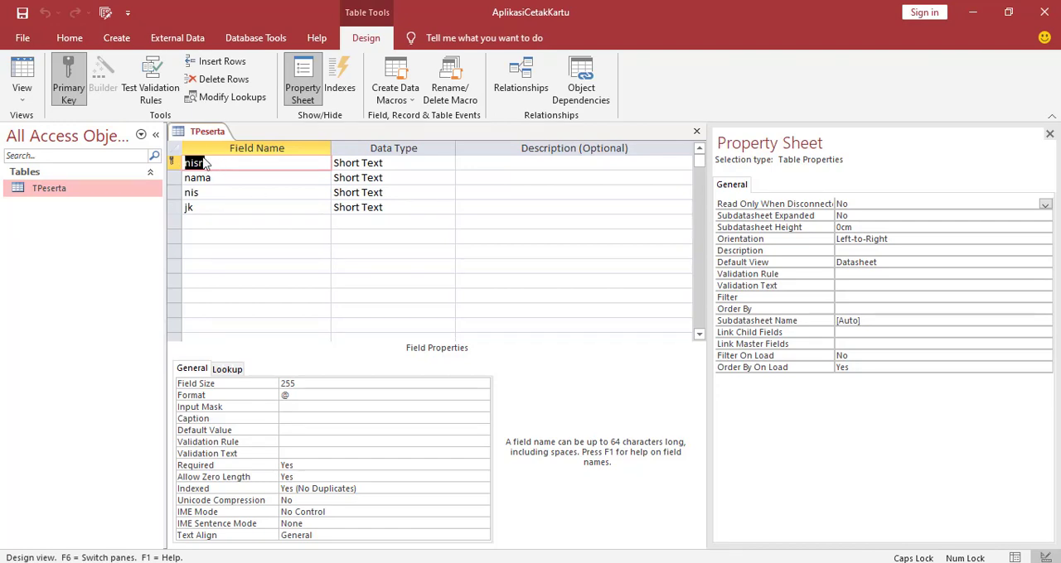
click(407, 166)
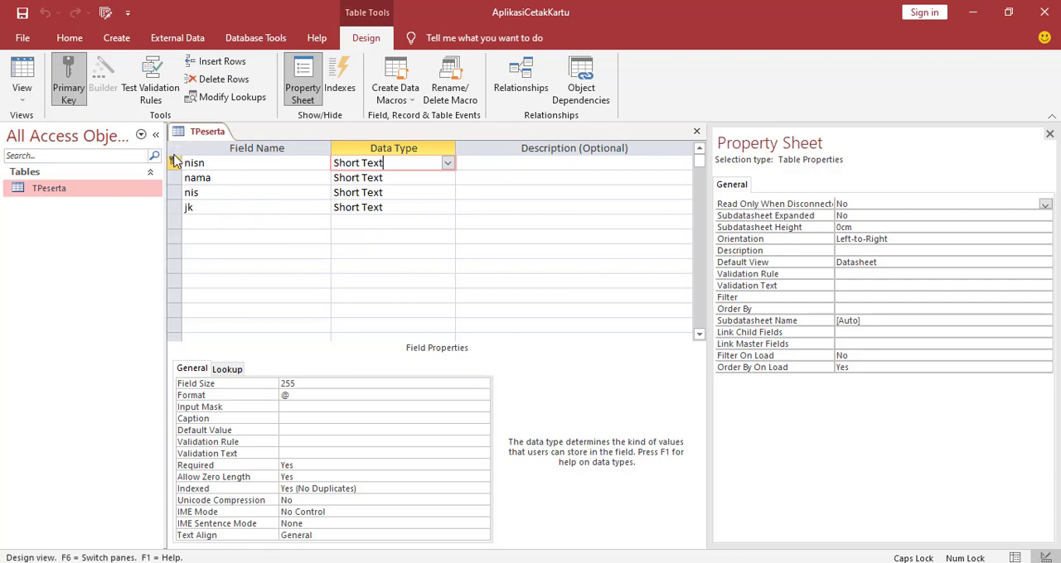
click(218, 177)
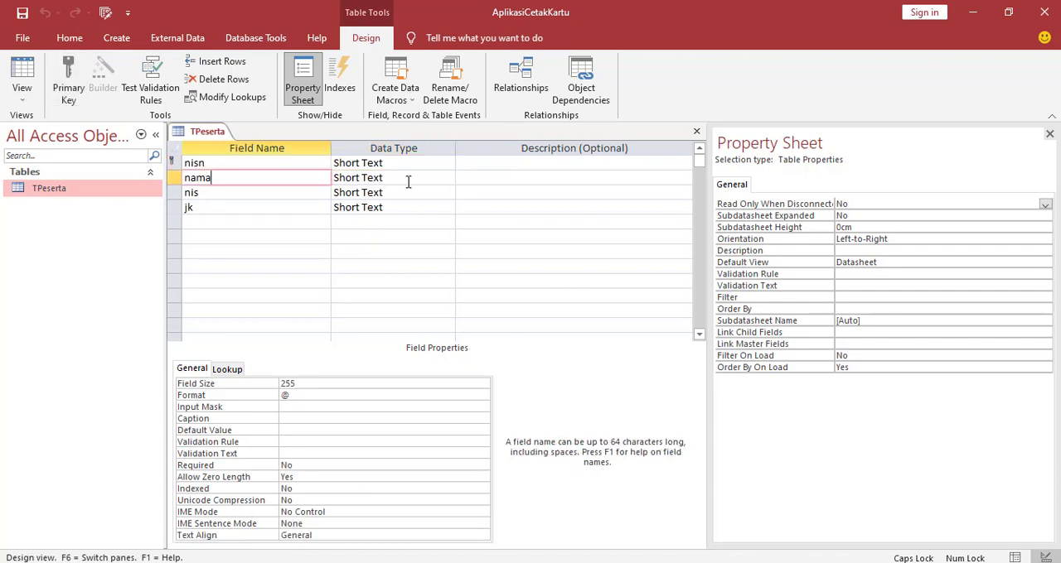
click(208, 193)
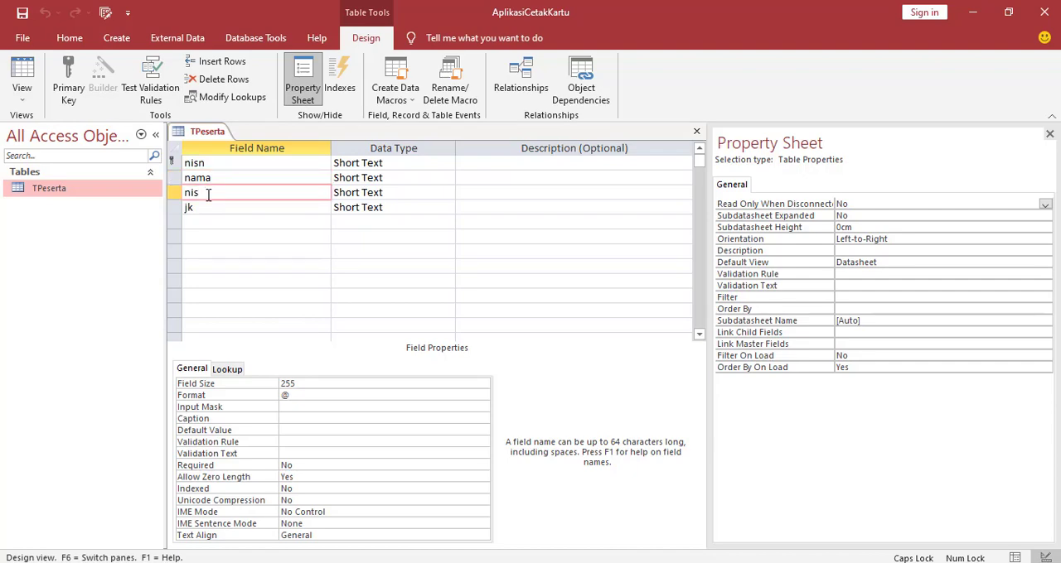
click(387, 194)
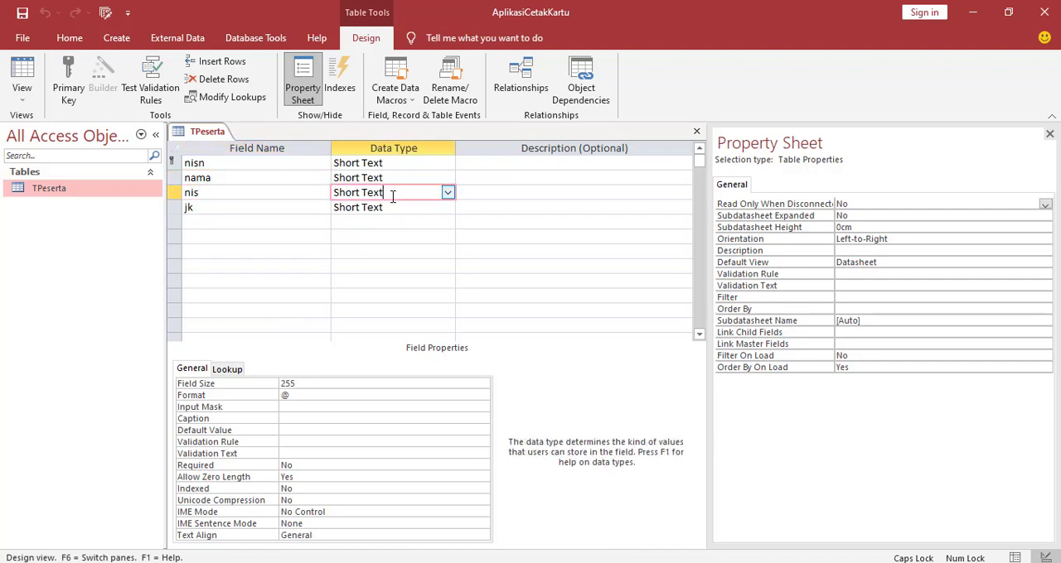
click(213, 207)
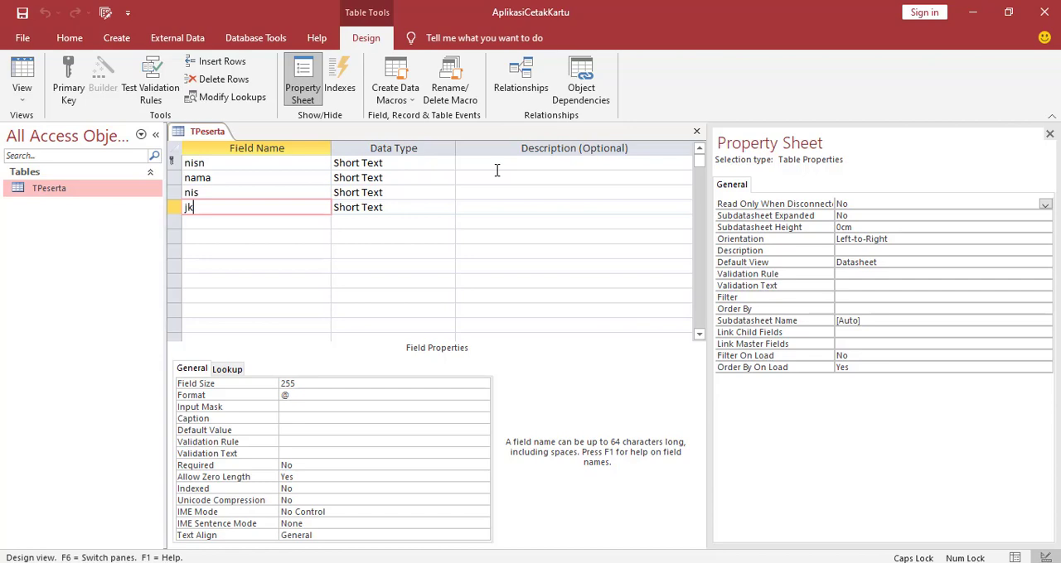
right_click(197, 134)
click(202, 134)
right_click(205, 135)
click(236, 157)
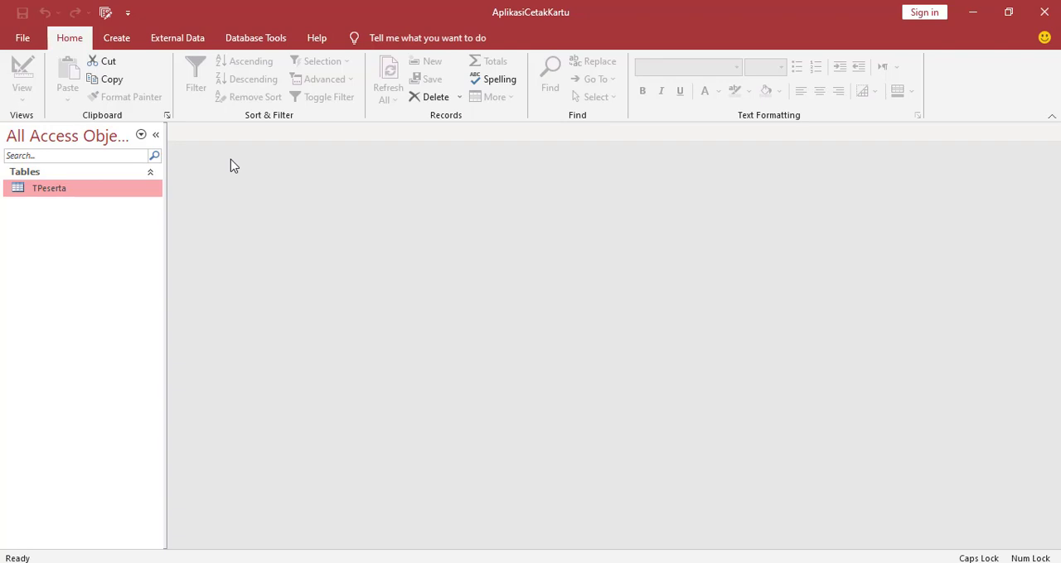
Create a blank form and switch it to Design View
click(124, 43)
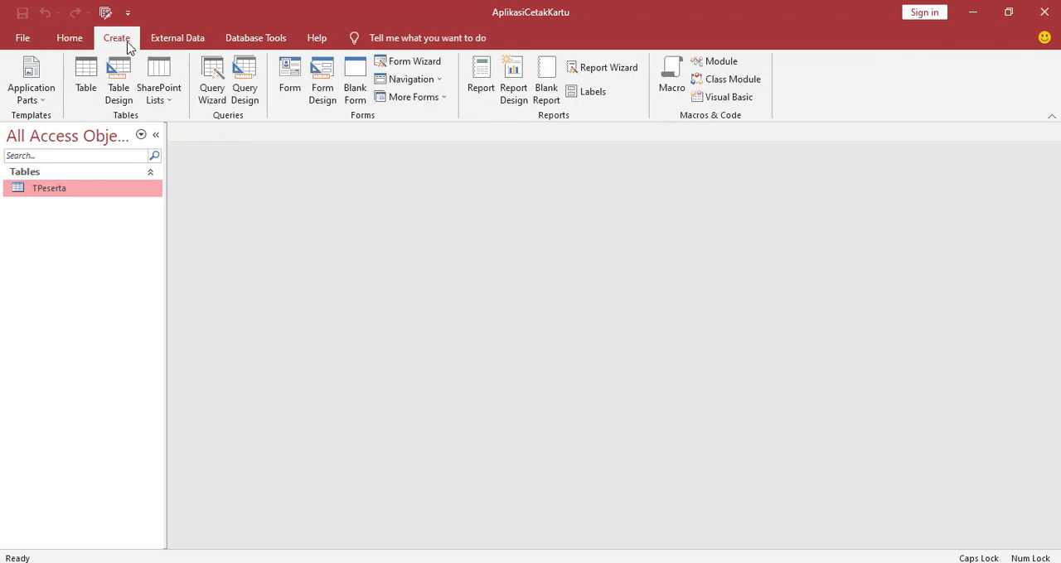
click(354, 91)
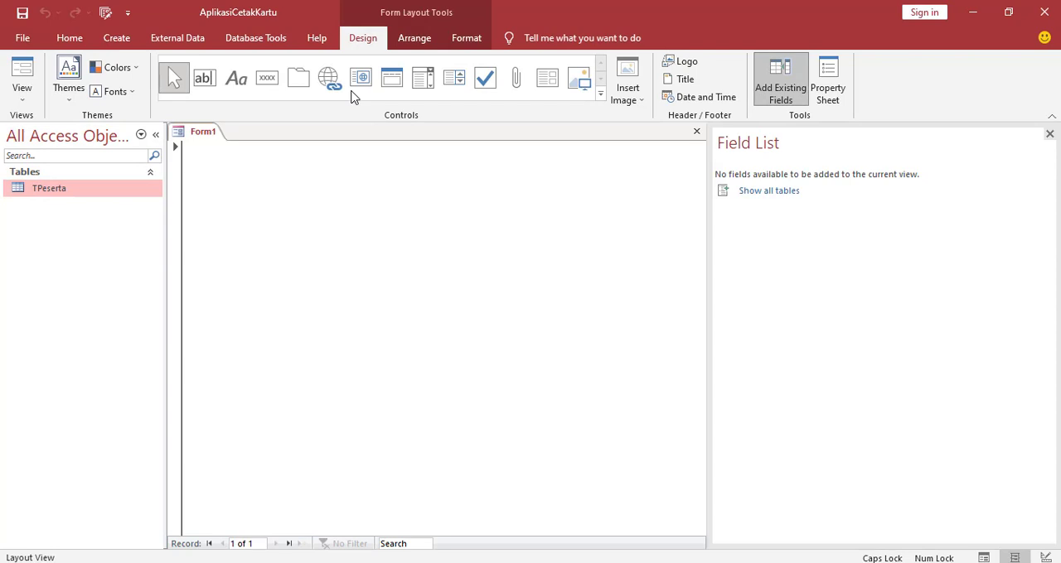
key(Caps_Lock)
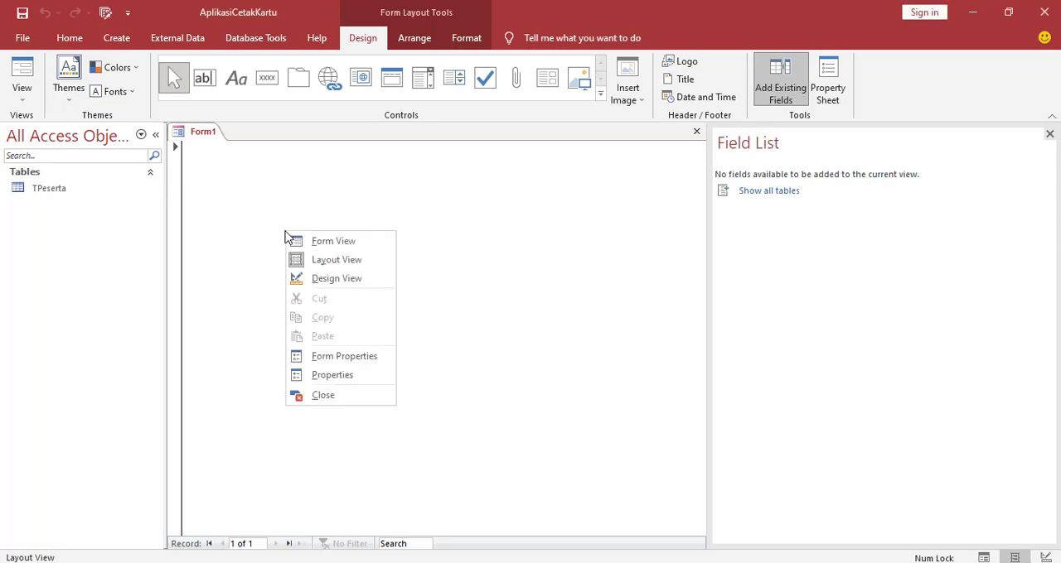
click(322, 282)
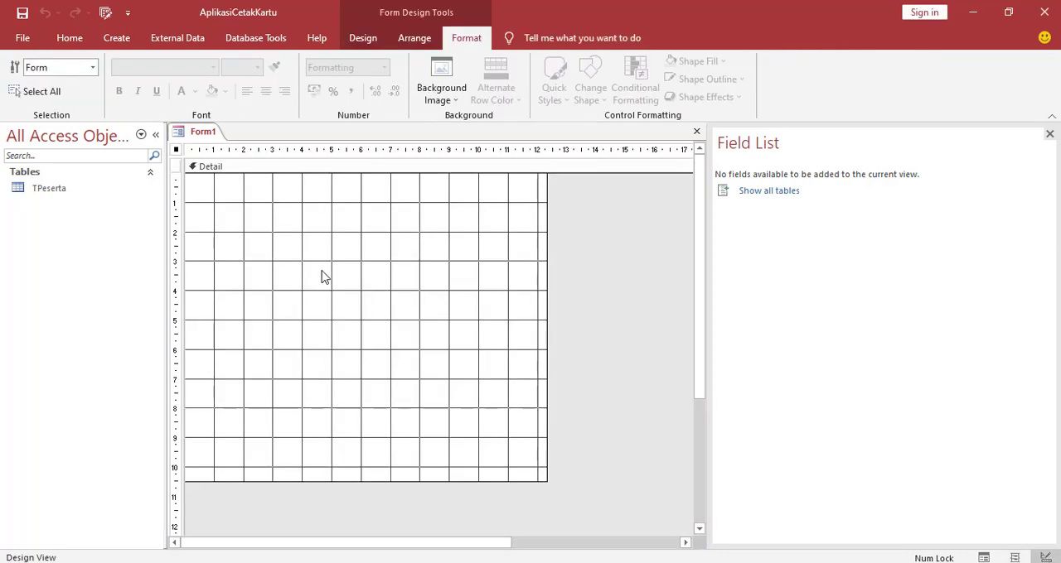
Draw a command button about 8.3 cm wide and 1.2 cm high near the top of the form's Detail section, cancelling its wizard
click(358, 44)
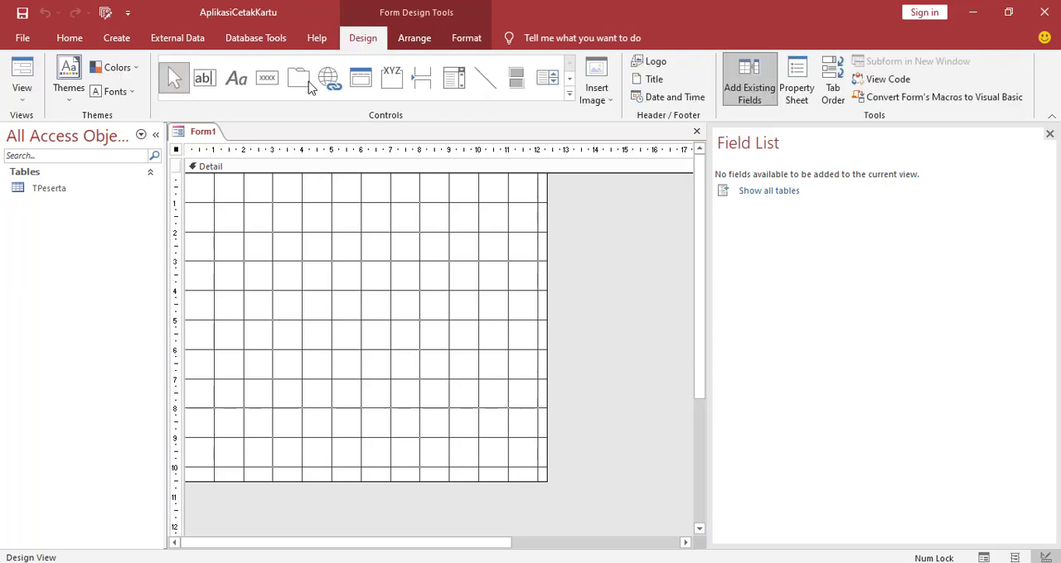
click(266, 78)
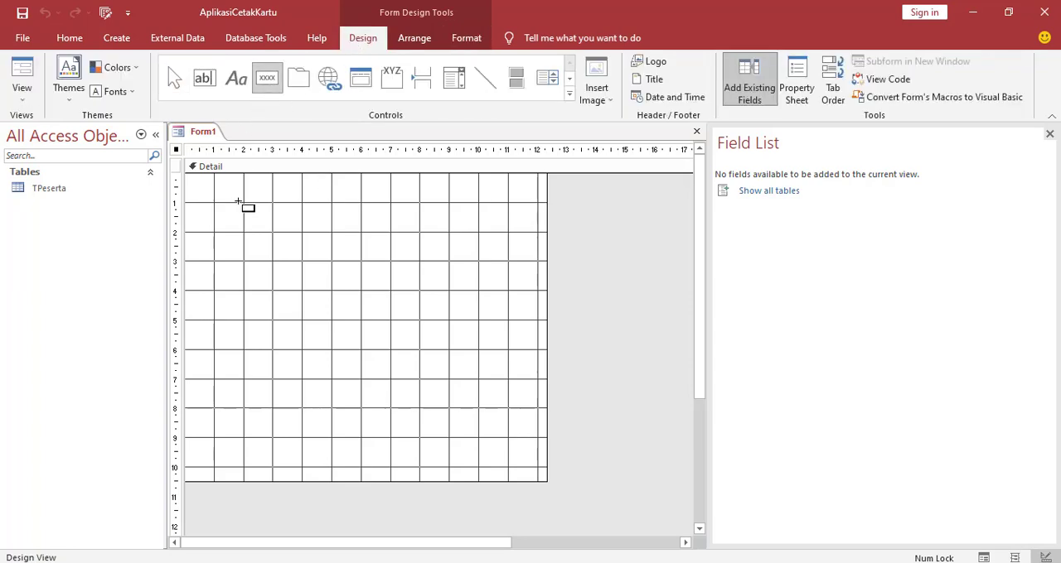
drag(237, 202, 481, 237)
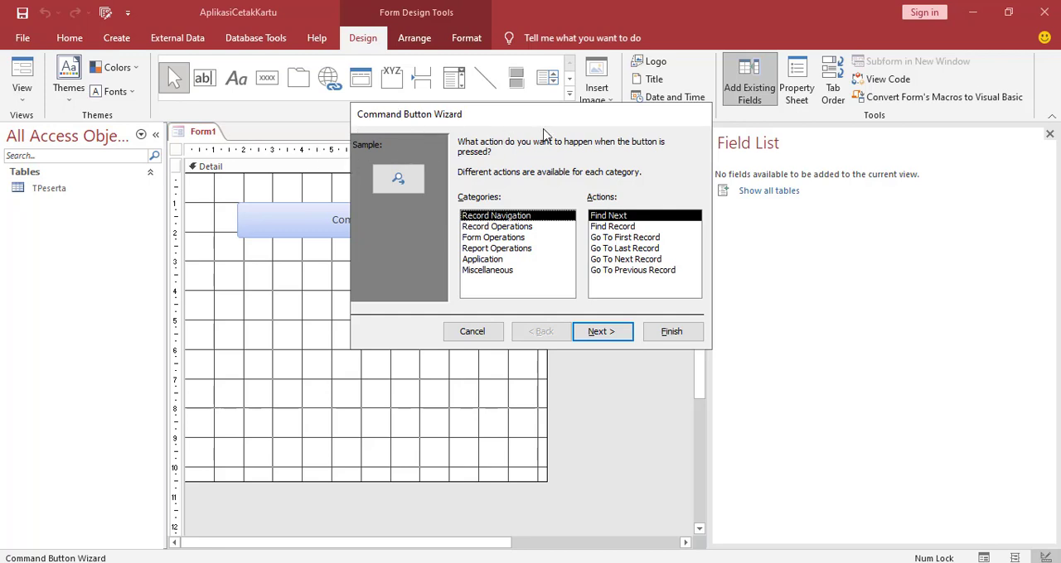
click(471, 332)
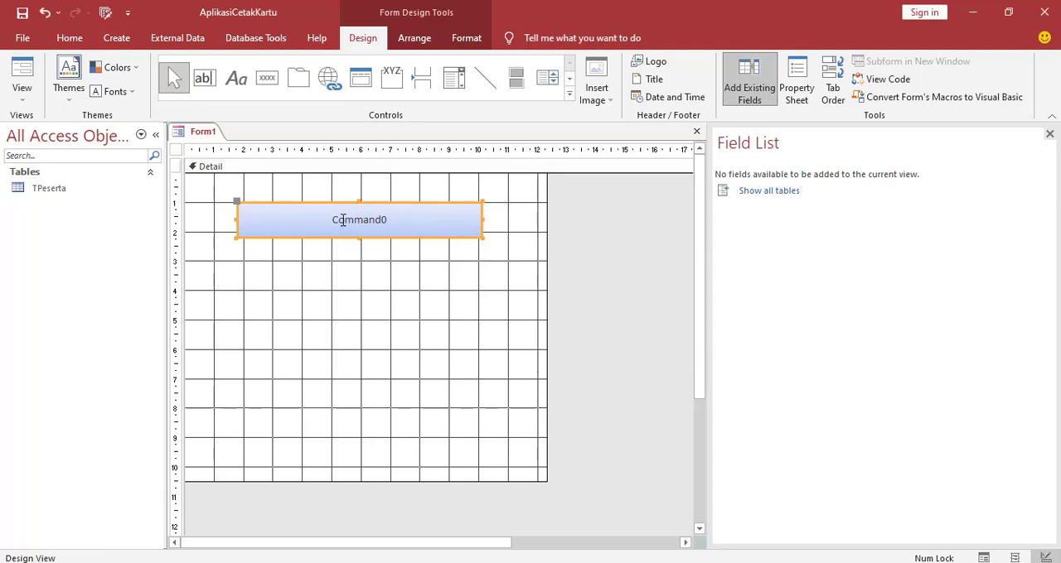
Change the command button's caption to "Import Data"
drag(331, 221, 390, 220)
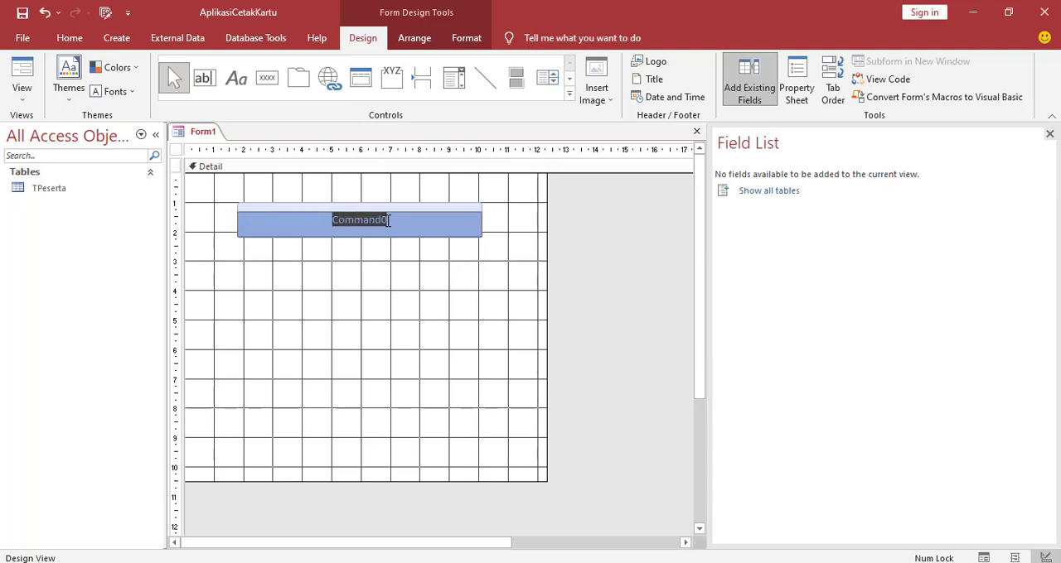
text(Import Data)
click(375, 265)
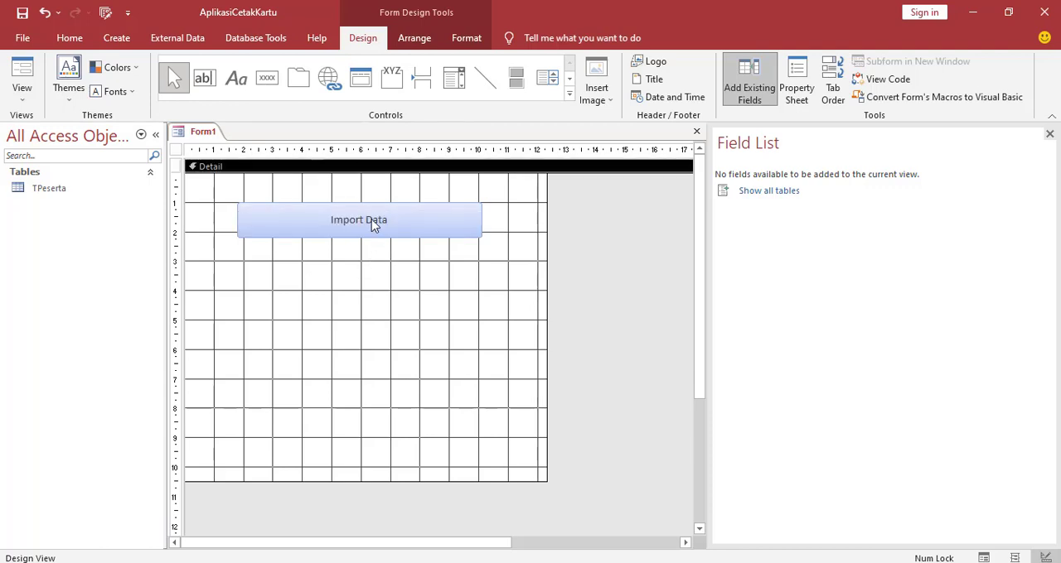
Open an event procedure for the Import Data button using the Code Builder
right_click(368, 221)
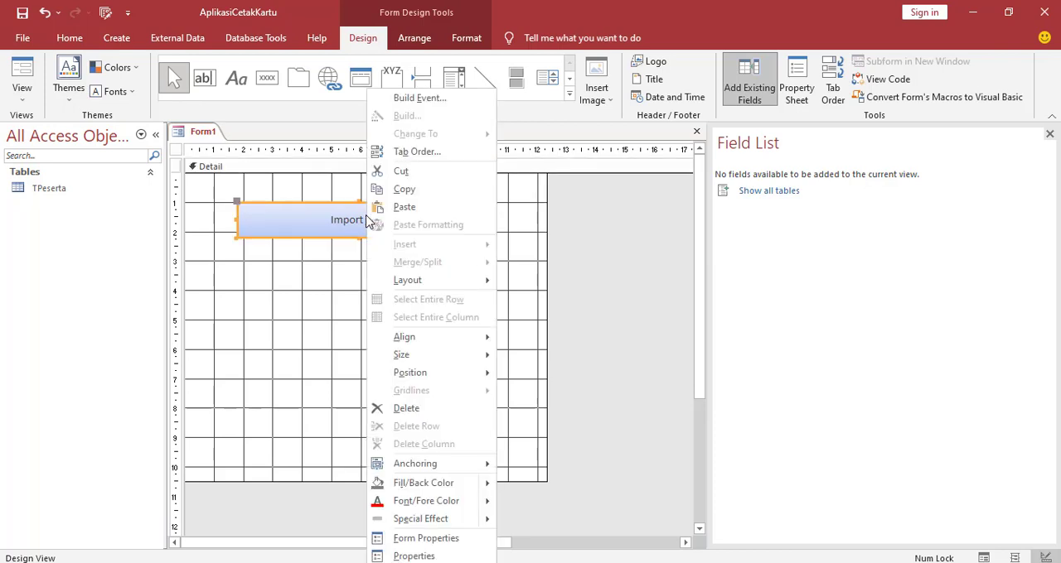
click(398, 101)
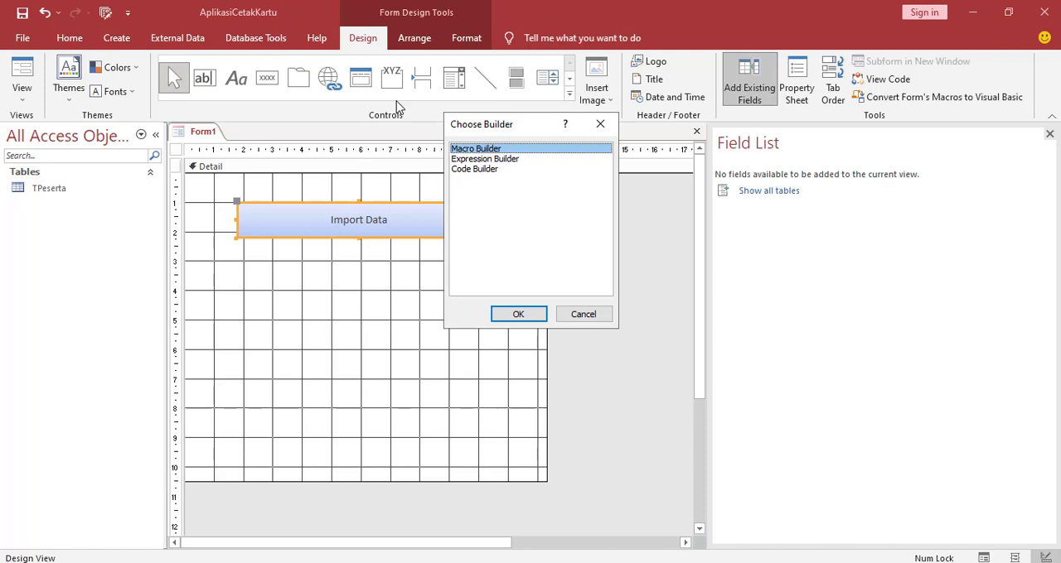
click(476, 172)
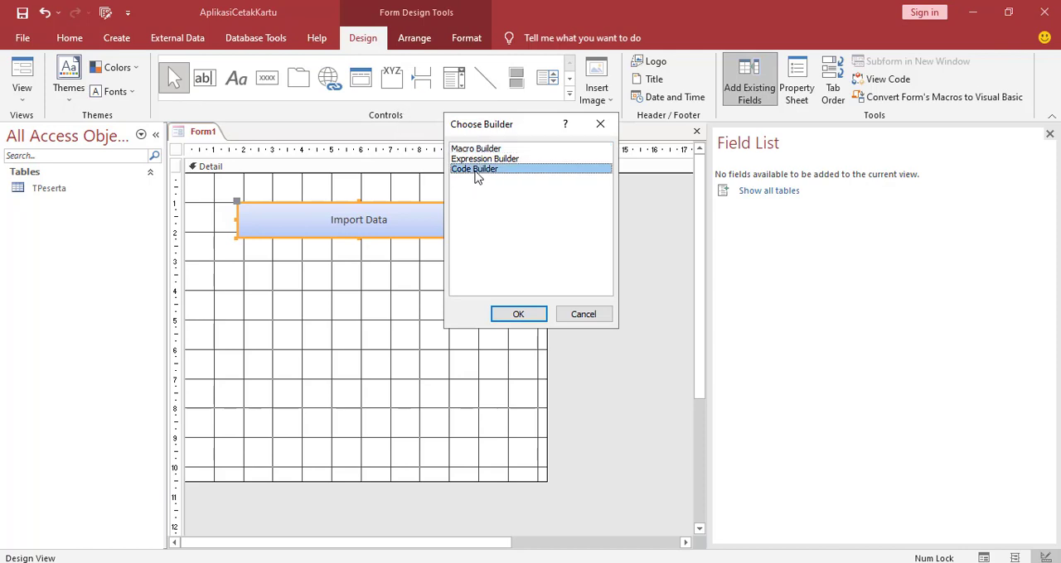
click(518, 316)
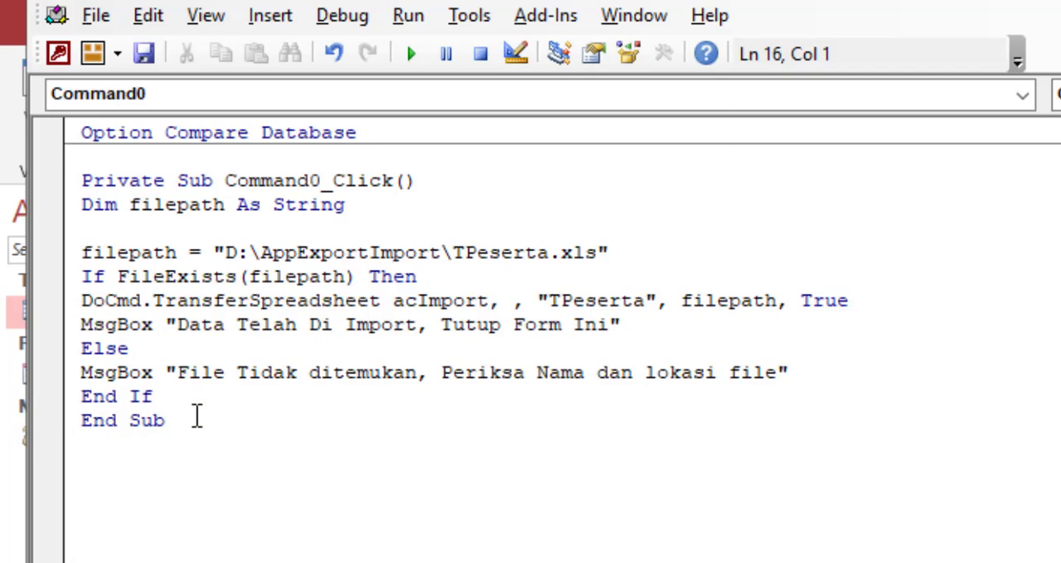
Paste the FileExists(sTestFile As String) function below the end of the Command0_Click procedure
click(196, 417)
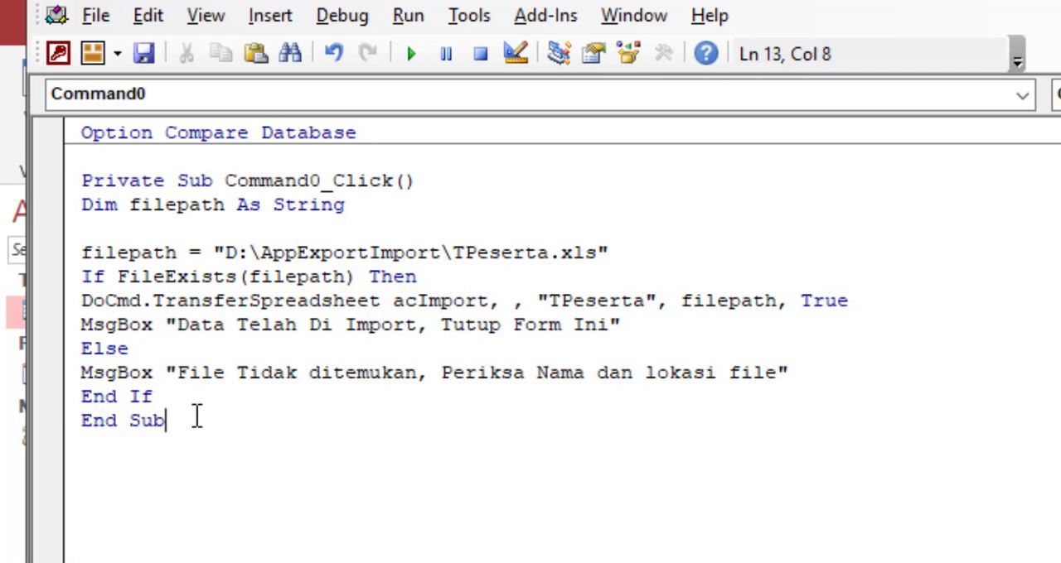
key(Return)
key(Return)
text(Function FileExists(sTestFile As String) As Boolean Dim lSize As Long On Error Resume Next lSize = -1 lSize = FileLen(sTestFile) If lSize > -1 Then FileExists = True Else FileExists = False End If End Function)
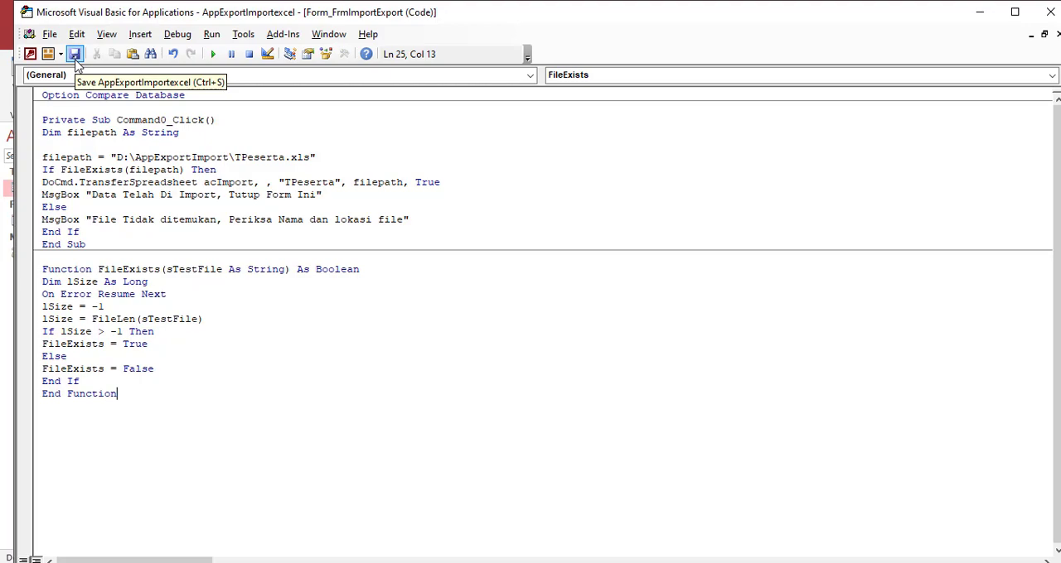
Save the form as FrmImportExport and close the code editor
click(74, 55)
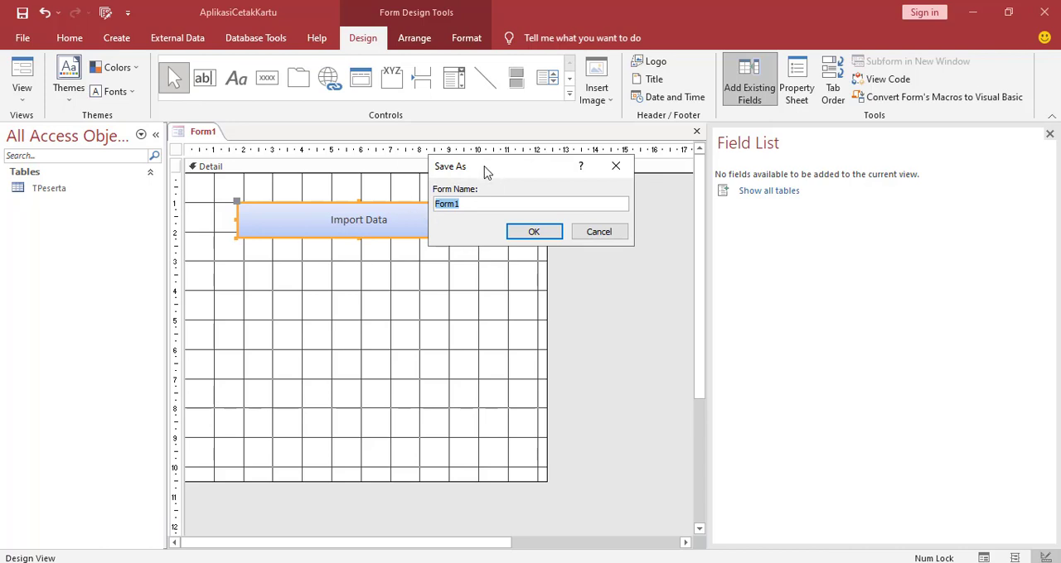
click(473, 207)
key(BackSpace)
key(BackSpace)
key(BackSpace)
key(BackSpace)
text(rmImportExport)
click(544, 235)
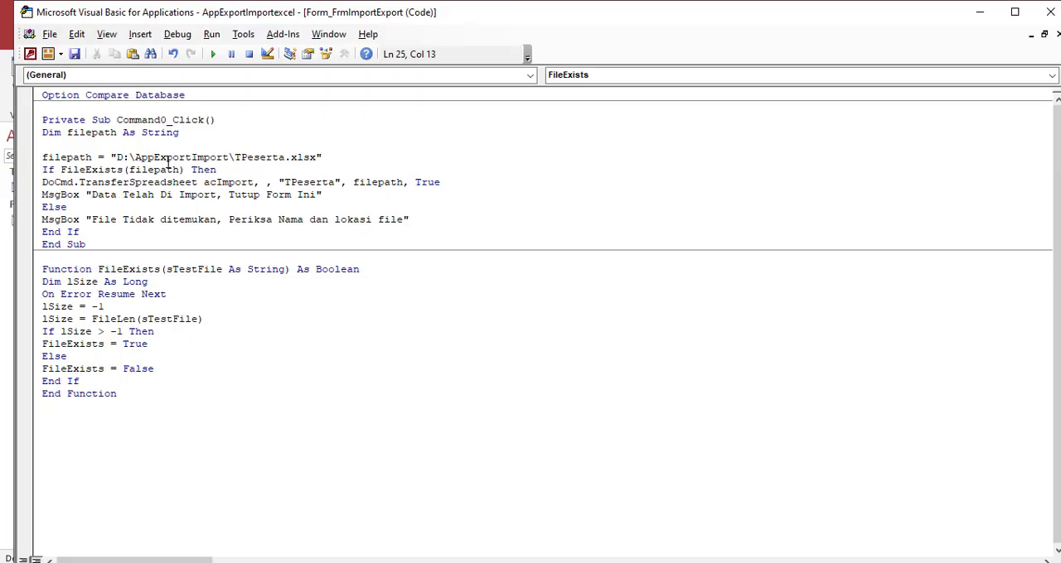
click(1049, 13)
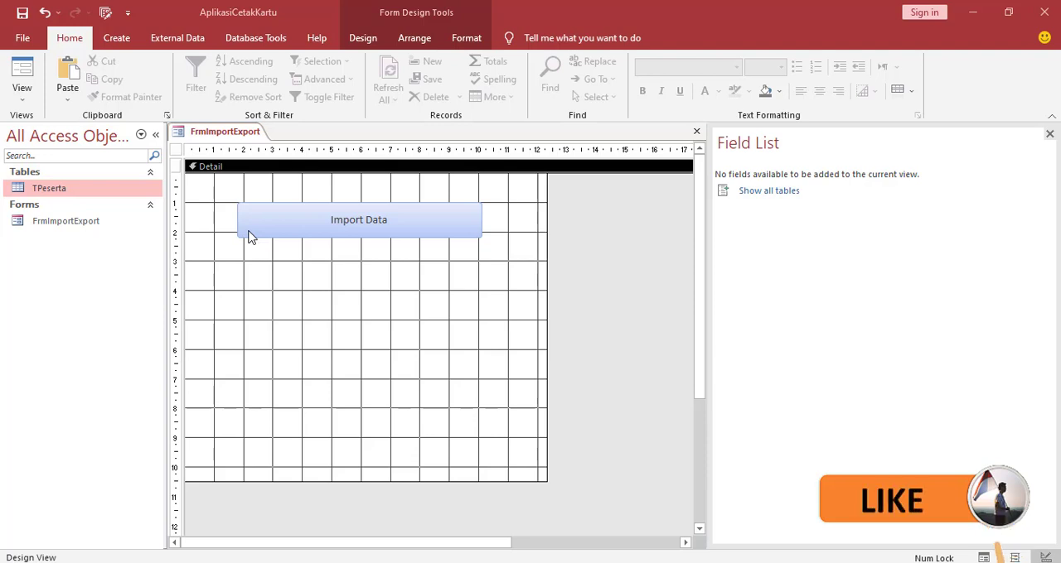
Create a new macro and add the ExportWithFormatting action to it
click(127, 41)
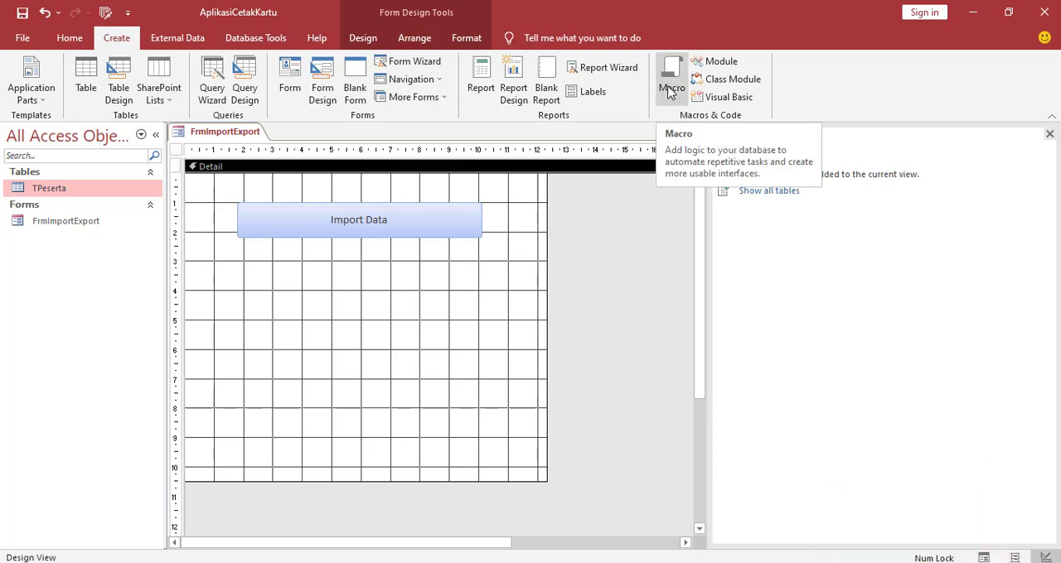
click(668, 89)
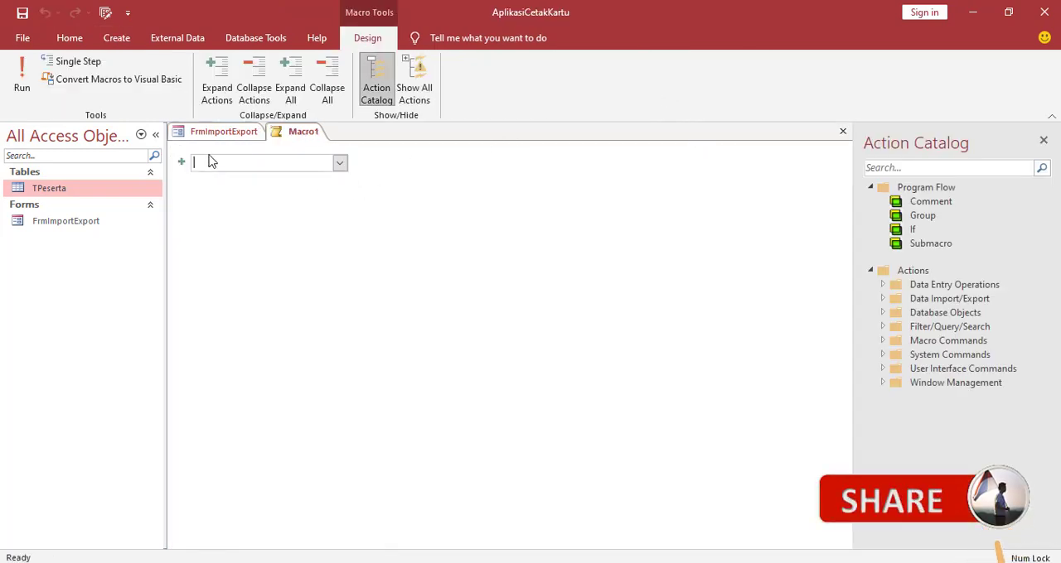
click(341, 164)
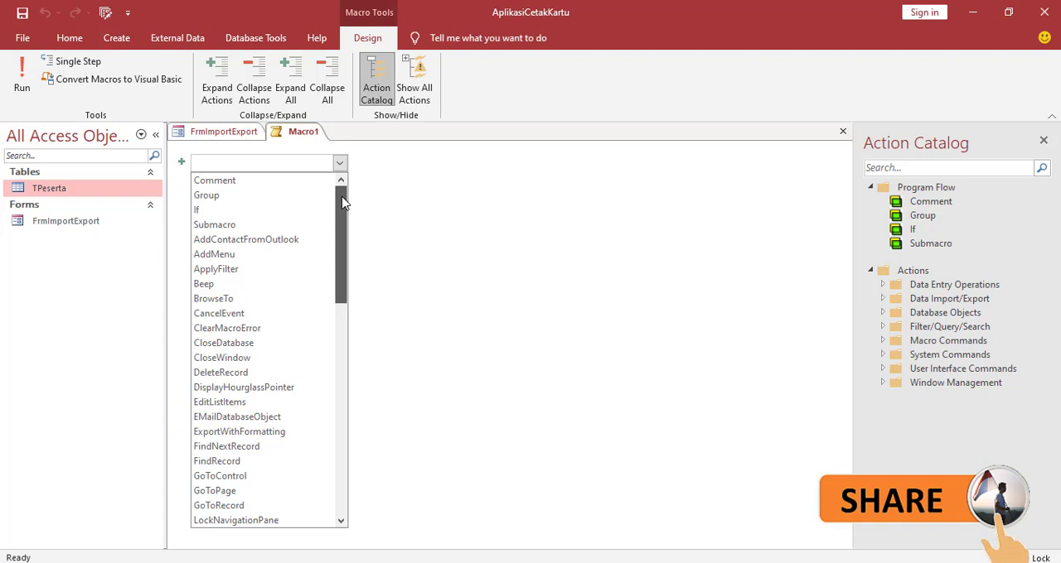
click(257, 432)
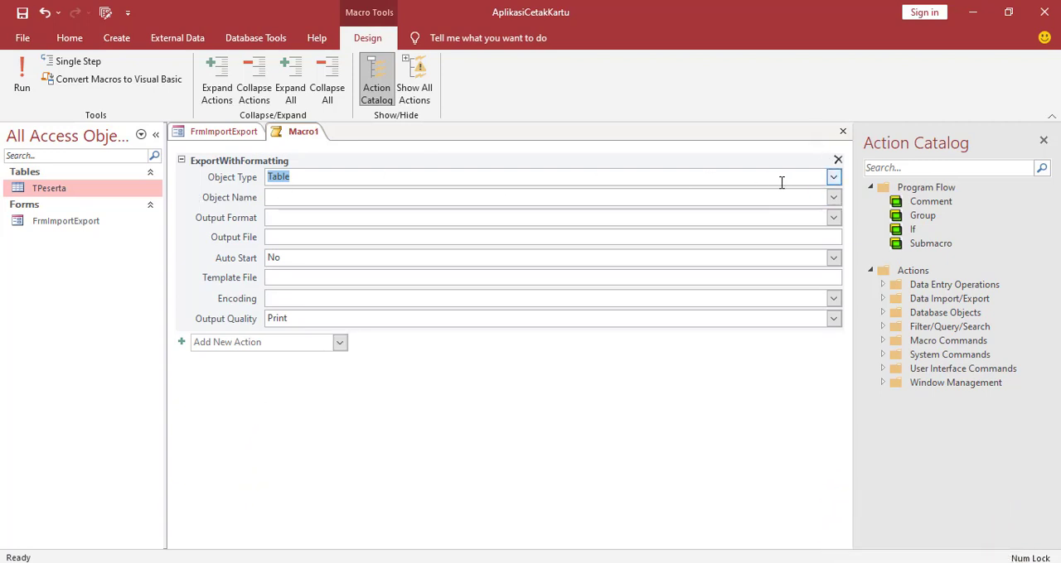
Configure the export action for table TPeserta with output format Excel 97 - Excel 2003 Workbook (*.xls) and Auto Start set to Yes
click(833, 178)
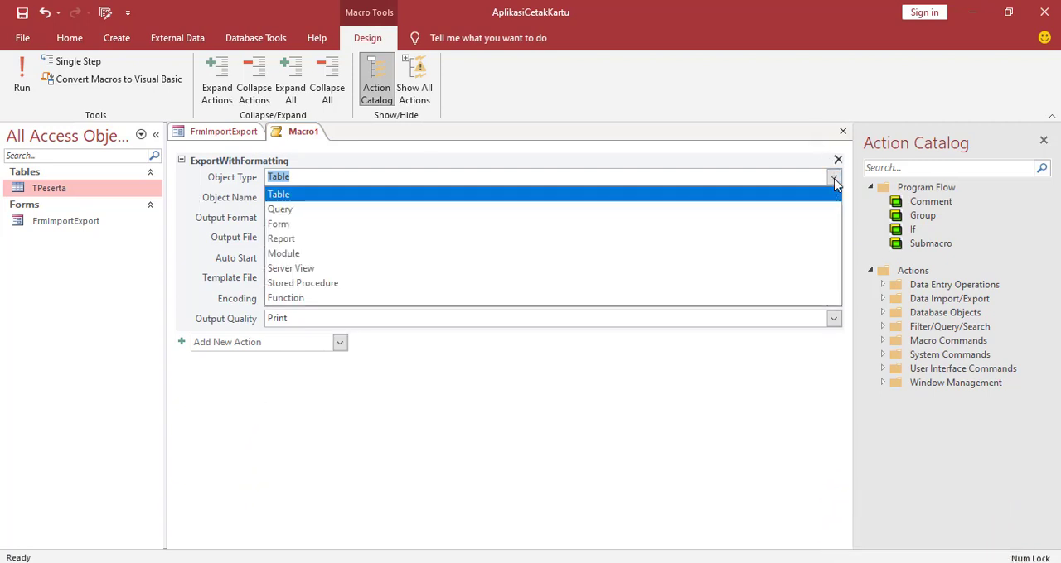
click(287, 197)
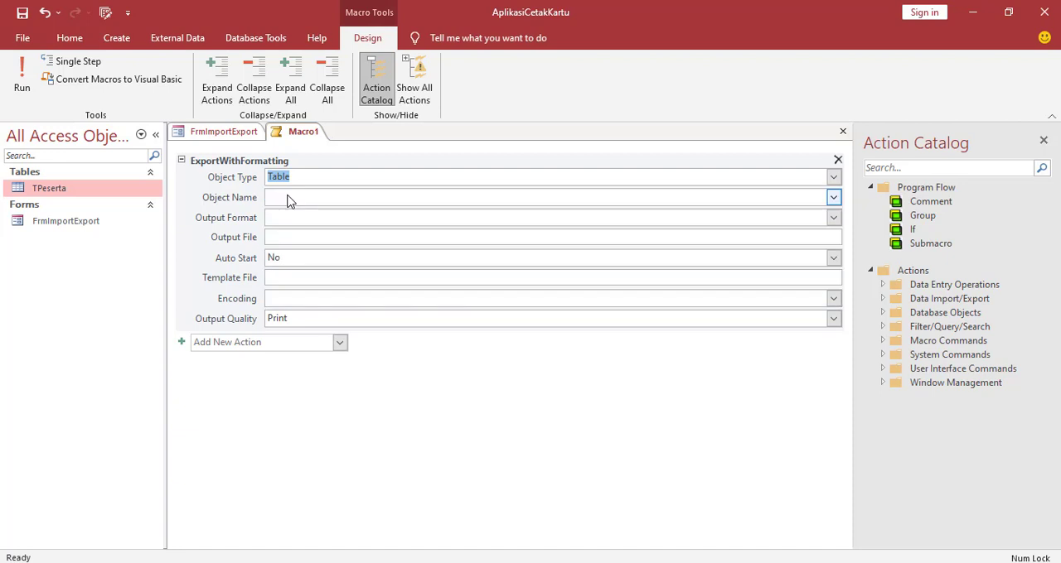
click(833, 198)
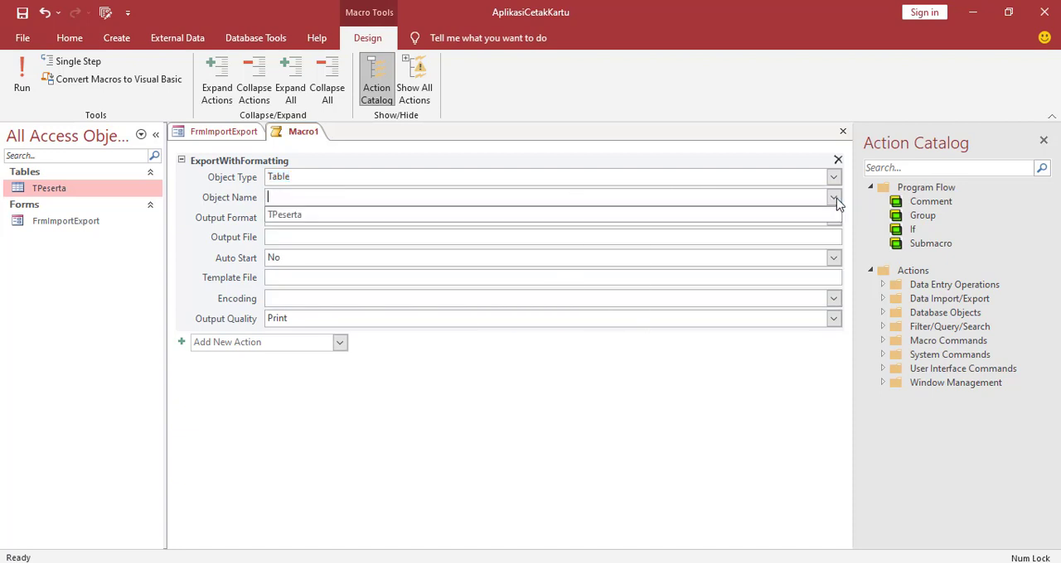
click(293, 217)
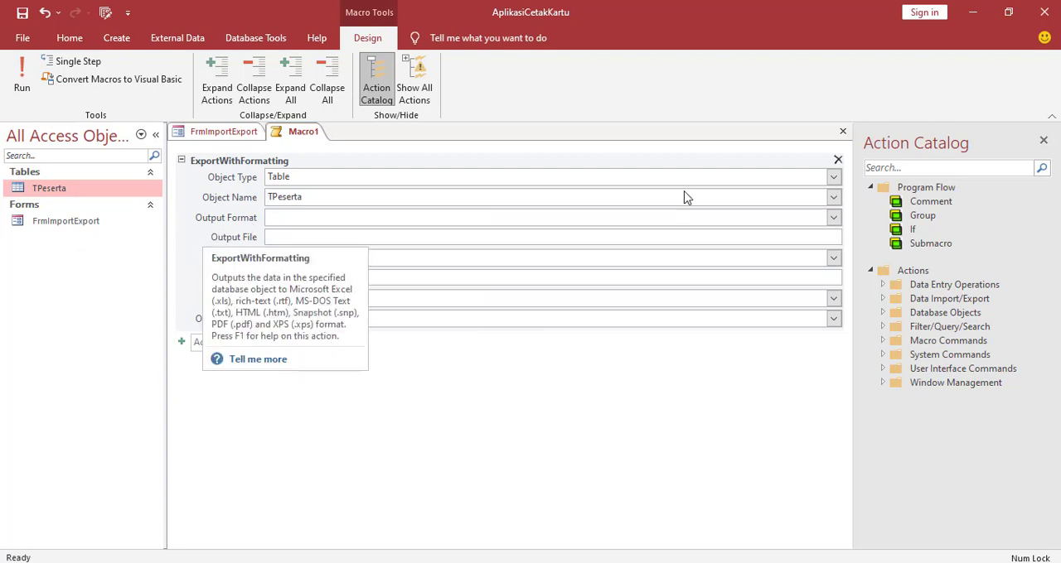
click(833, 218)
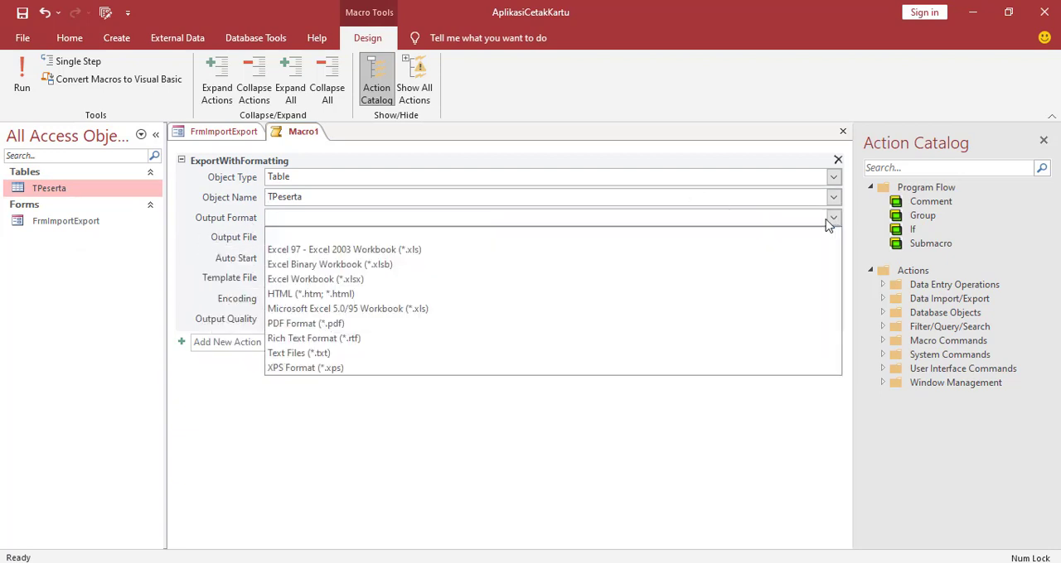
click(377, 251)
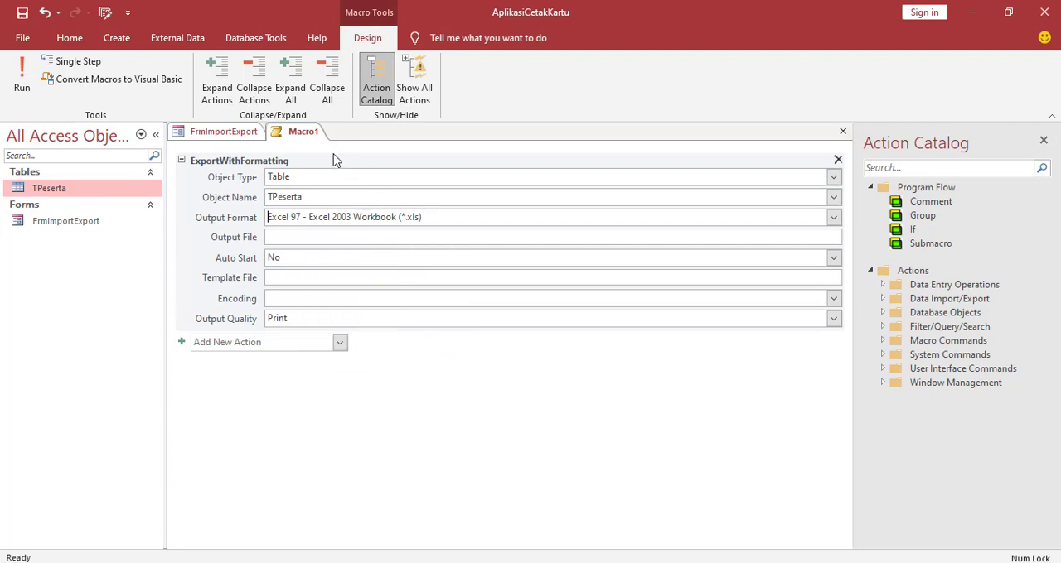
click(833, 258)
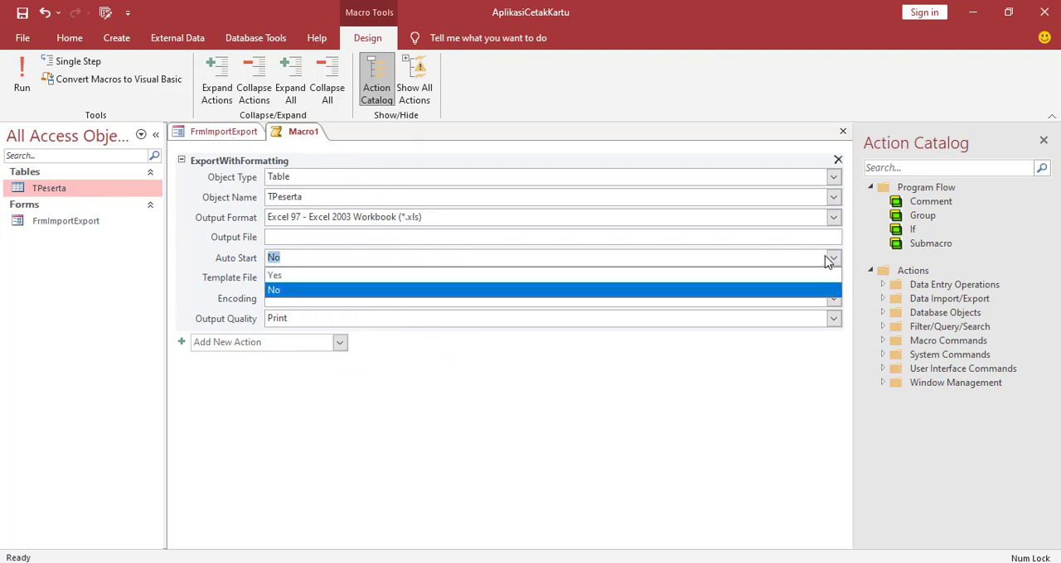
click(279, 278)
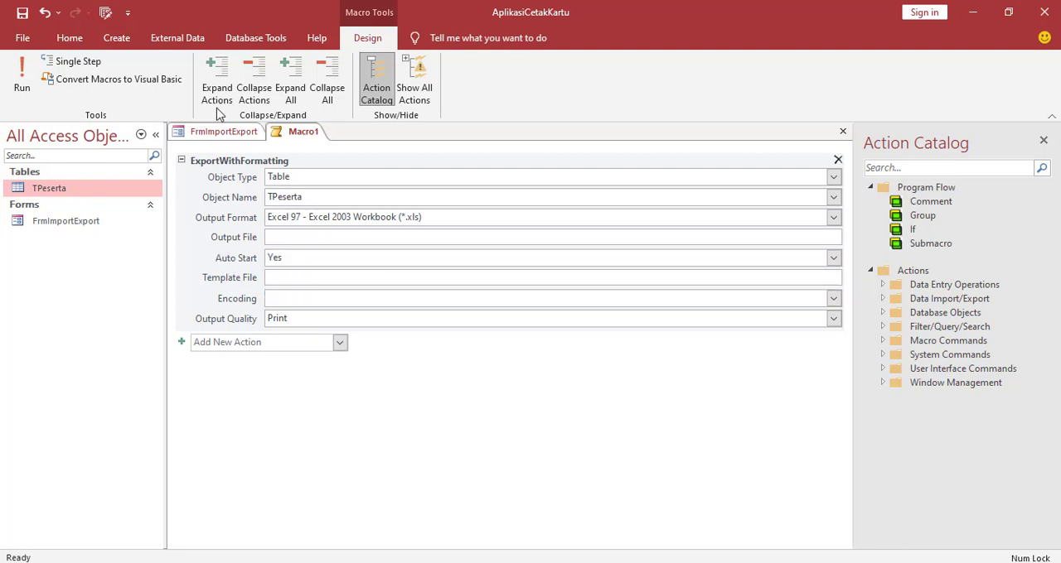
Save the macro as ExportExel and close it
right_click(295, 142)
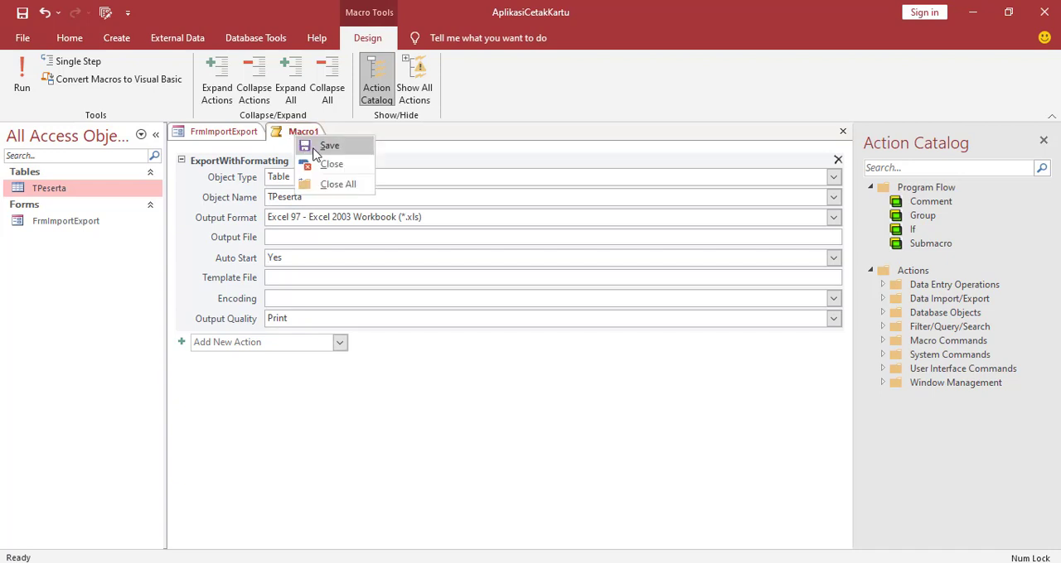
click(315, 149)
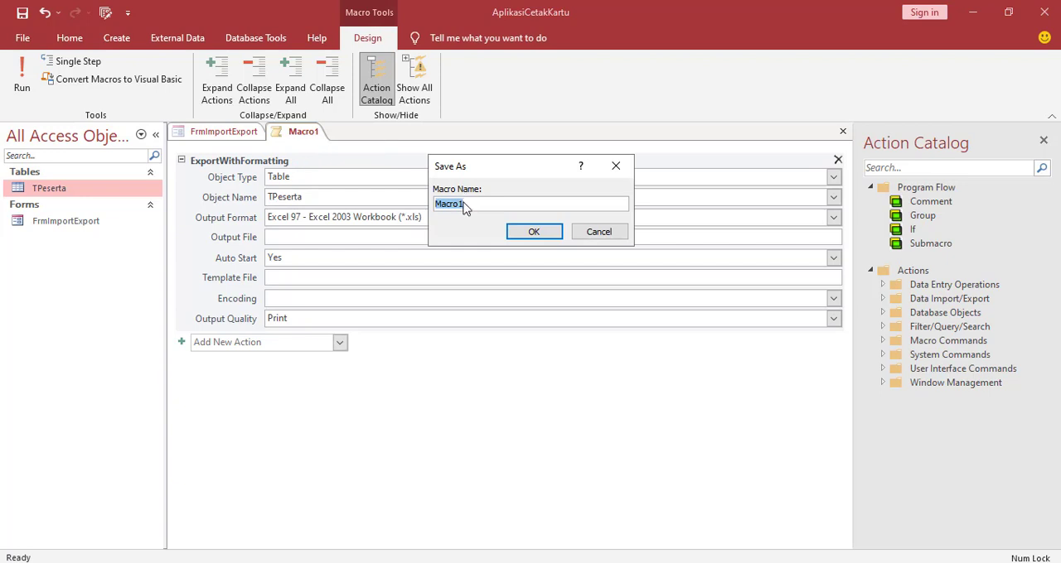
drag(470, 207, 414, 205)
text(ExportExel)
click(518, 232)
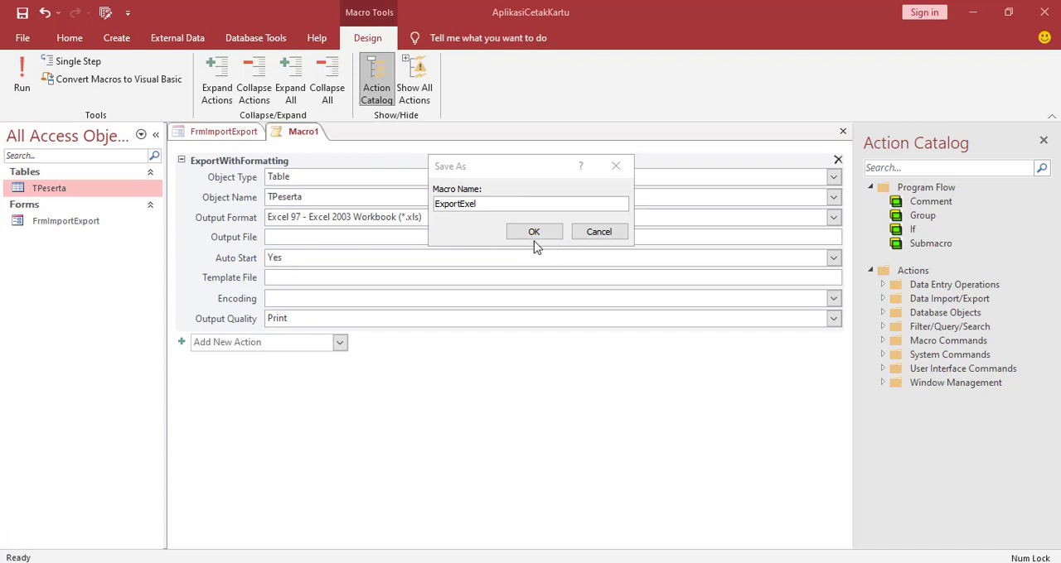
click(532, 236)
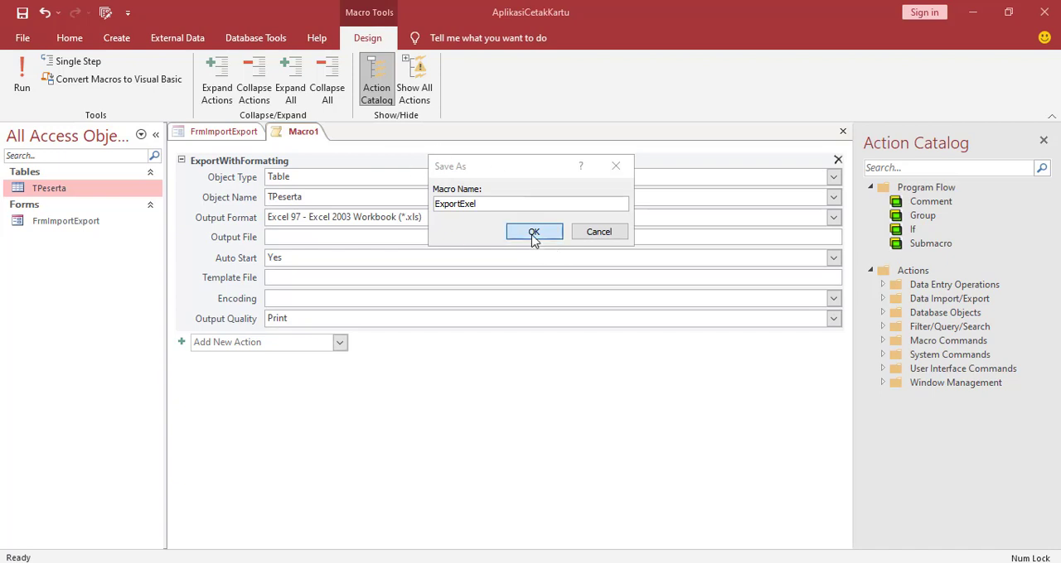
right_click(302, 139)
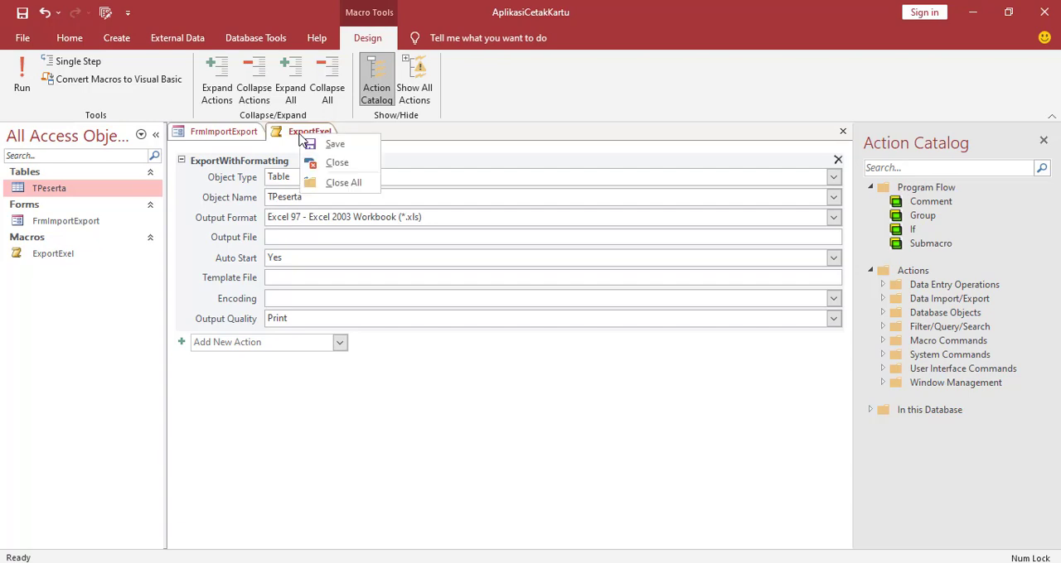
click(318, 162)
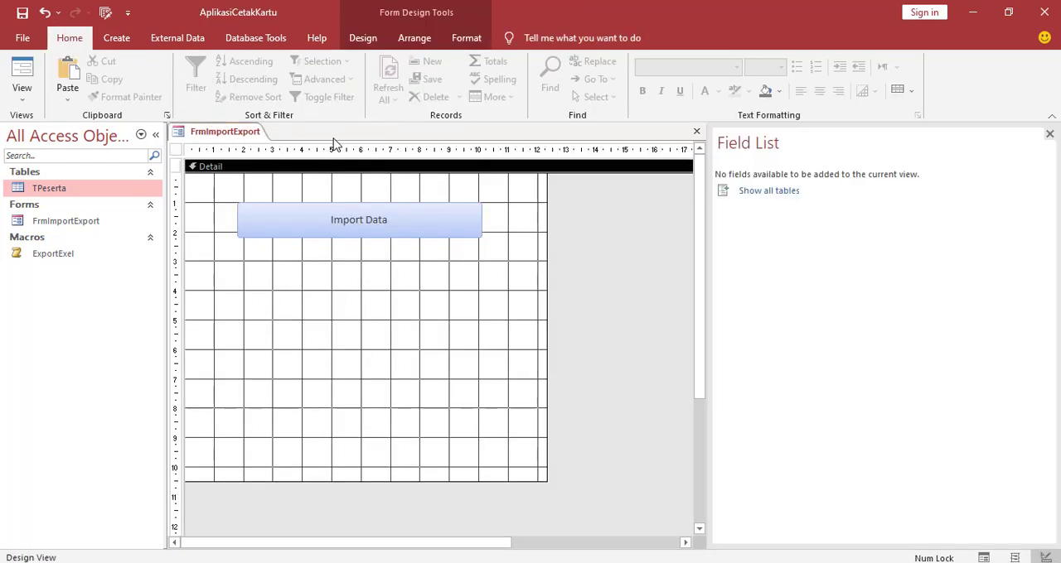
Draw a command button as wide as Import Data directly below it on the form, and cancel its wizard
click(374, 38)
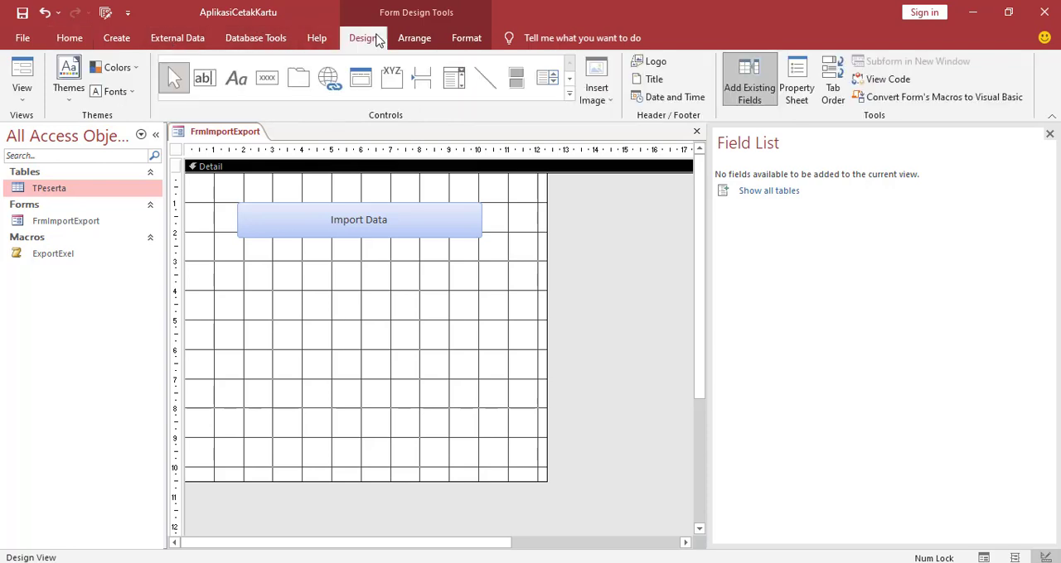
click(266, 82)
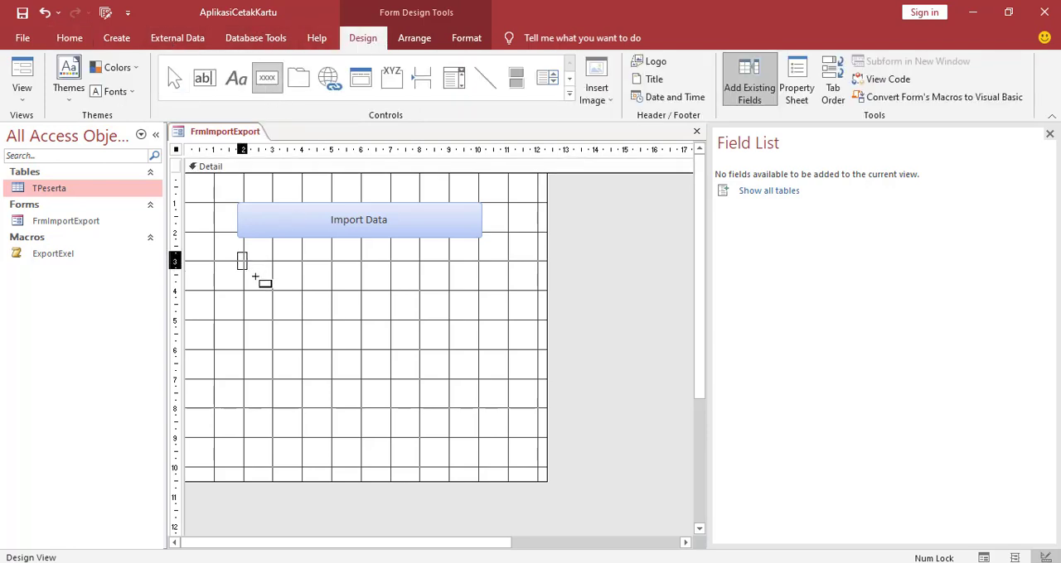
drag(255, 277, 480, 286)
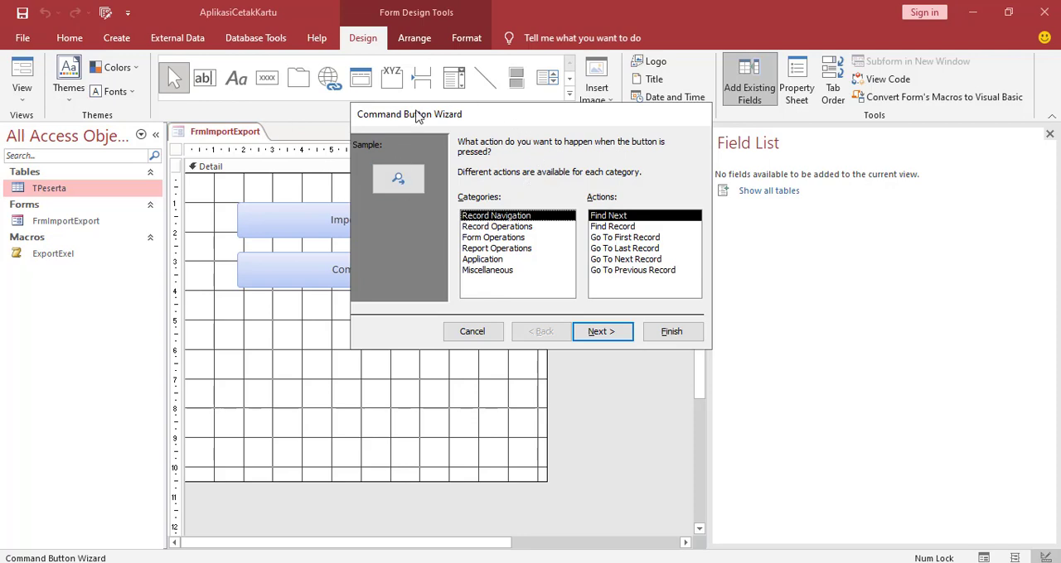
click(473, 333)
Change the new command button's caption to Export Data
click(352, 269)
drag(332, 269, 410, 273)
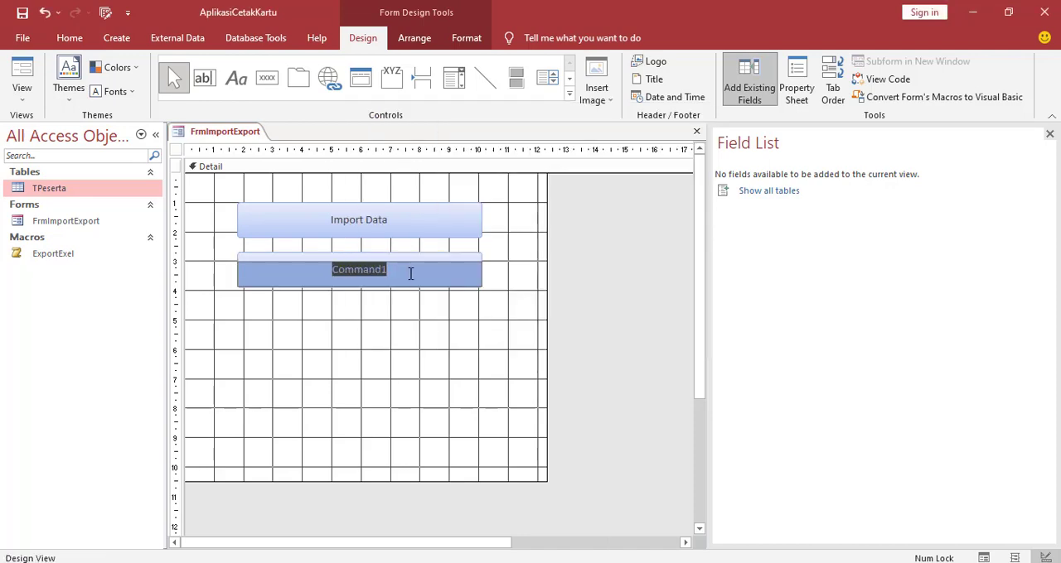
text(Expo)
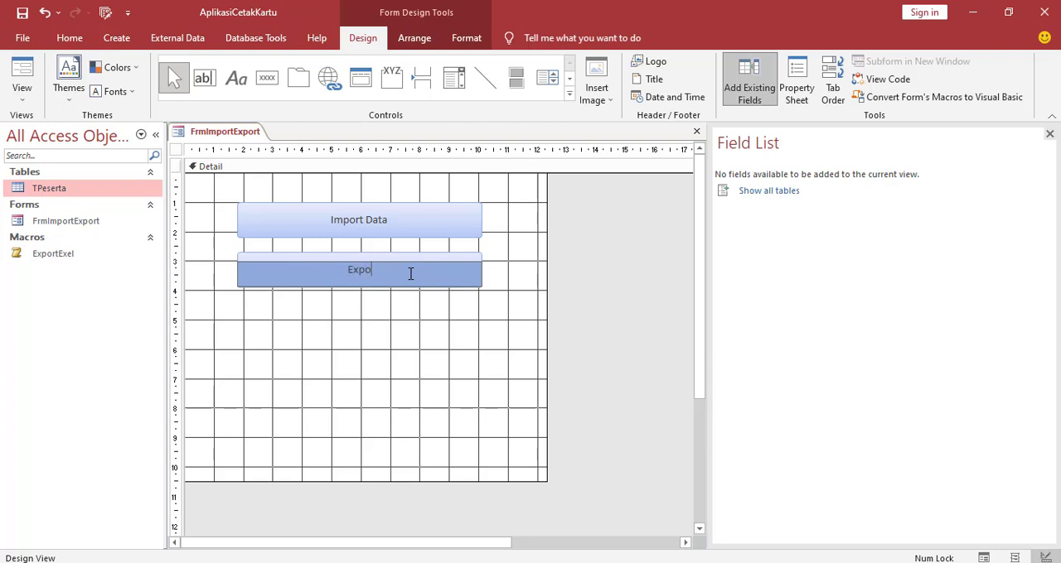
text(rt Data)
click(413, 318)
Open a click event macro for the Export Data button using the Macro Builder
click(320, 278)
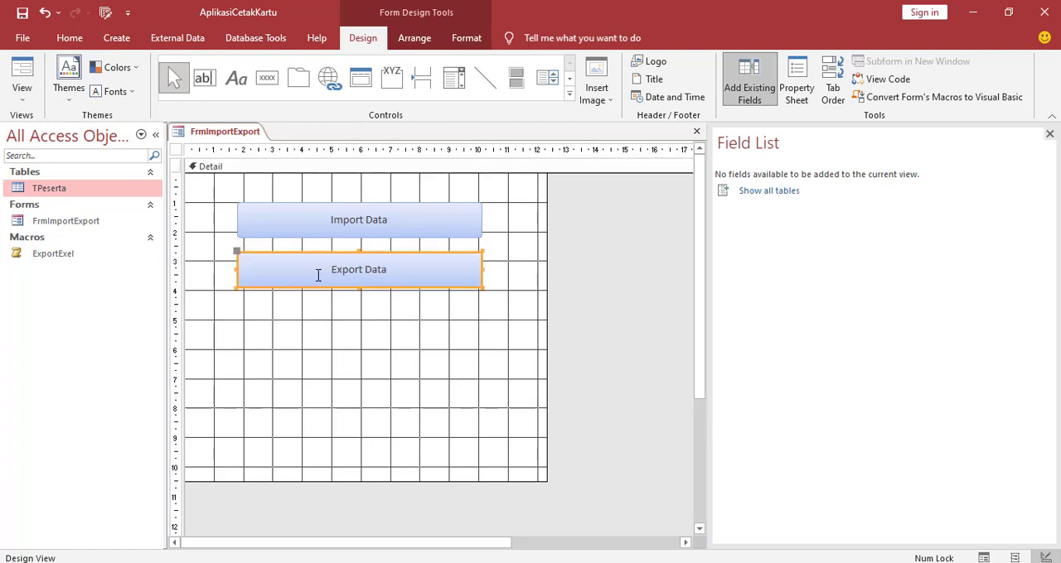
right_click(317, 276)
click(379, 99)
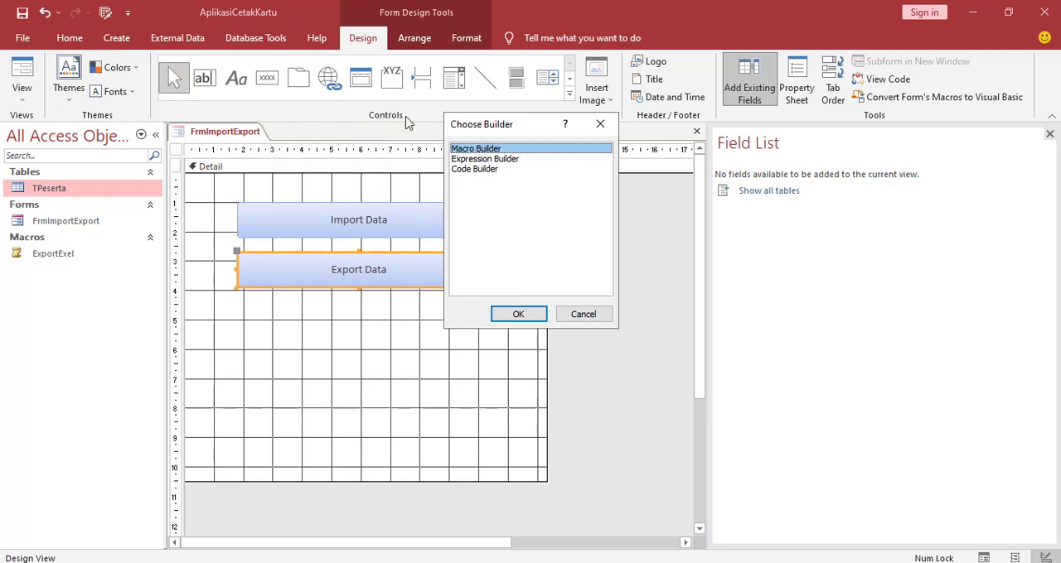
click(519, 315)
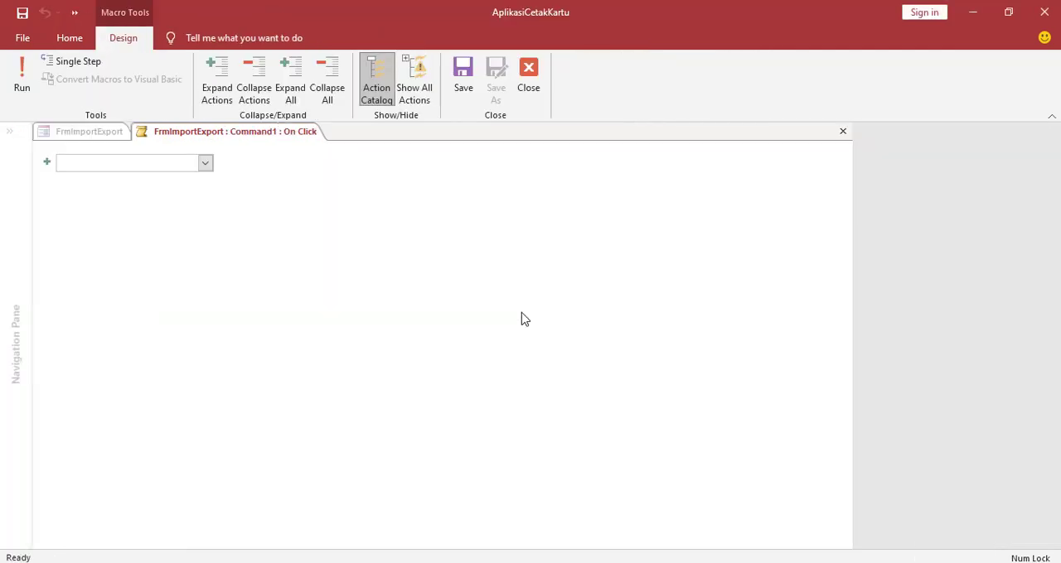
Add a RunMacro action to the button's click event, with ExportExel as the macro name
click(207, 167)
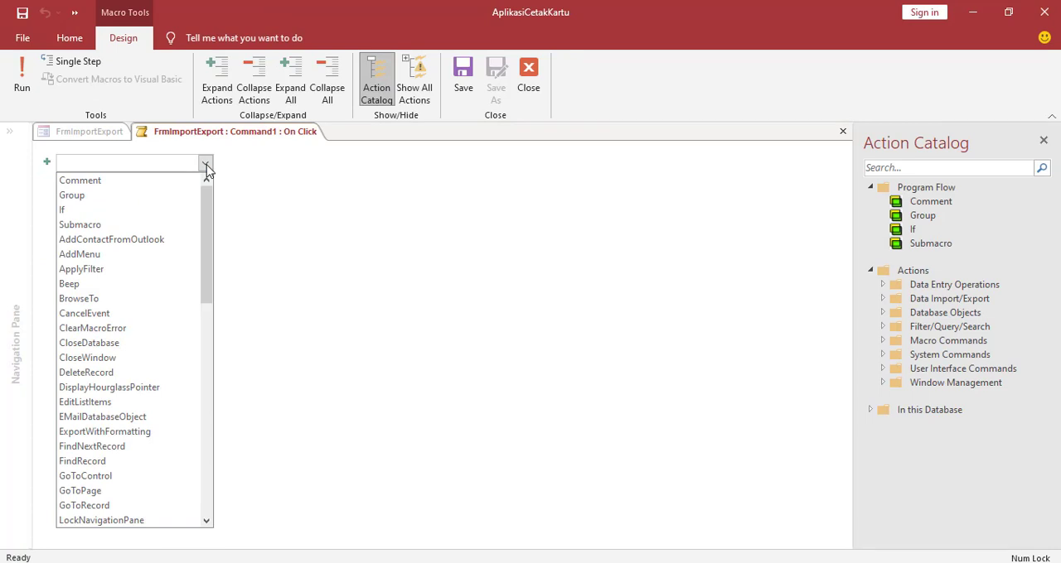
drag(206, 192, 207, 335)
click(87, 454)
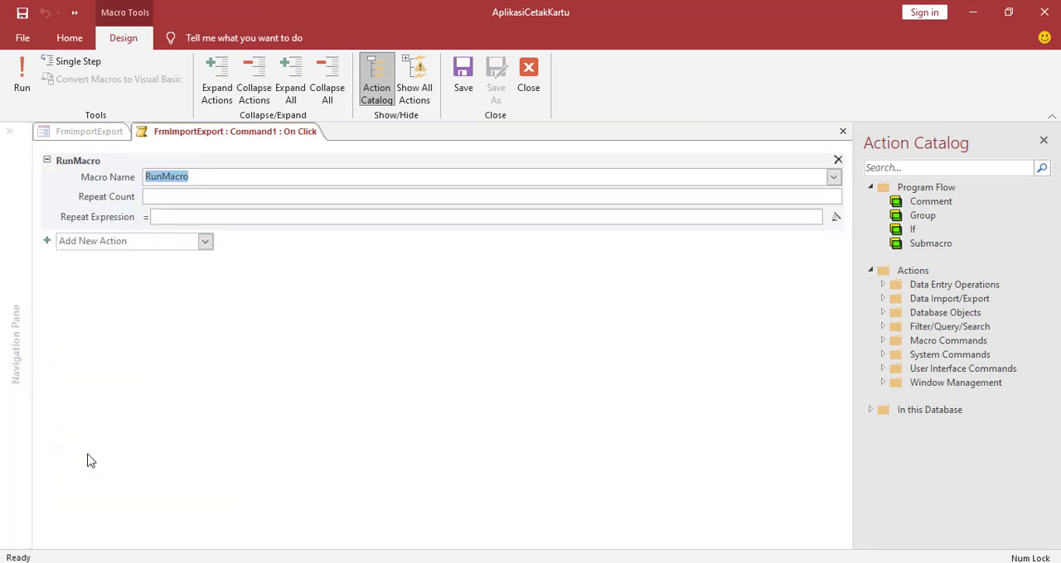
click(372, 240)
click(219, 183)
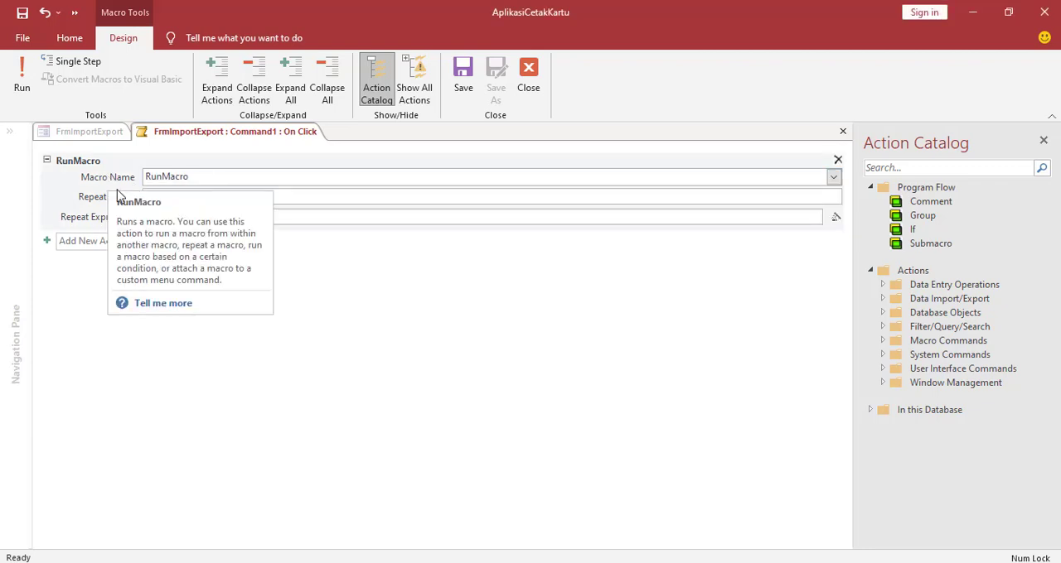
click(834, 179)
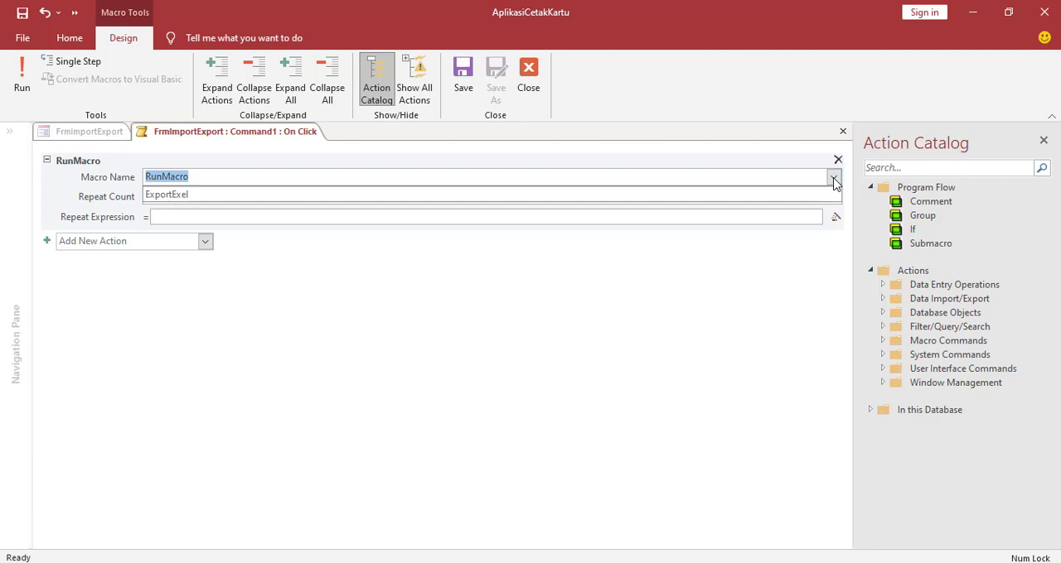
click(172, 197)
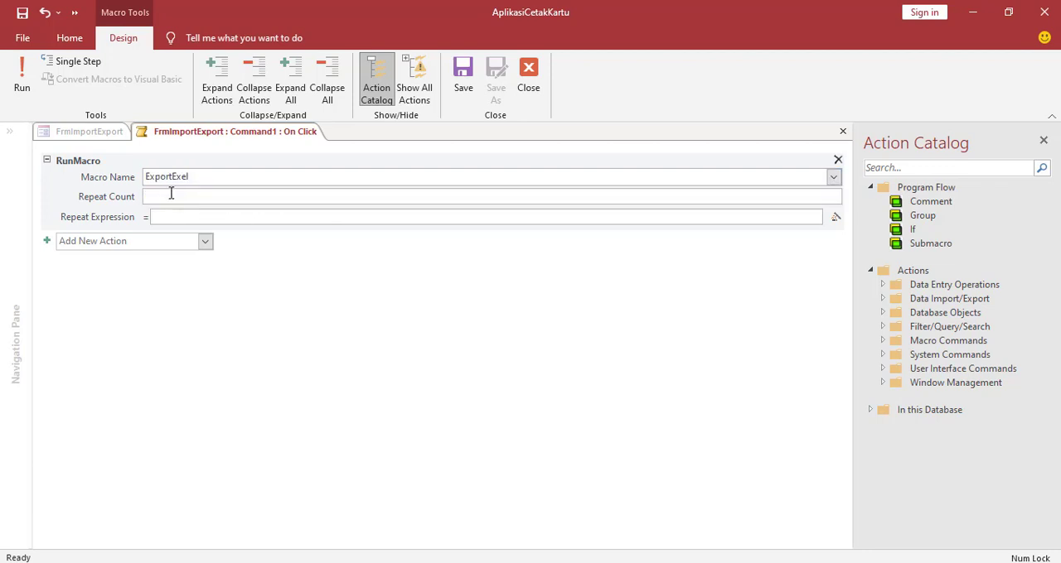
Save the Export Data button's click macro and close it to return to the form design
right_click(189, 136)
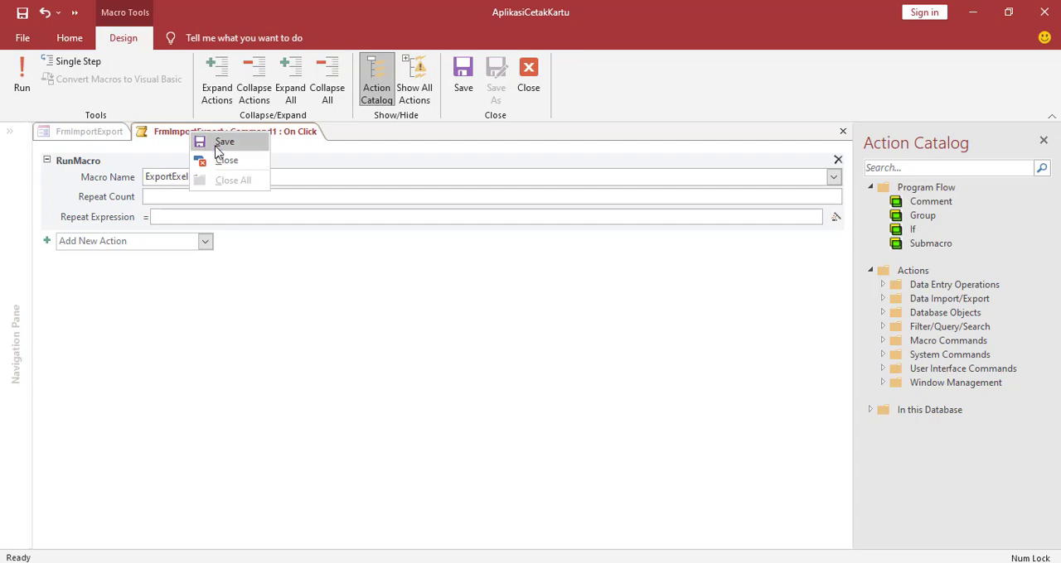
click(218, 142)
right_click(199, 138)
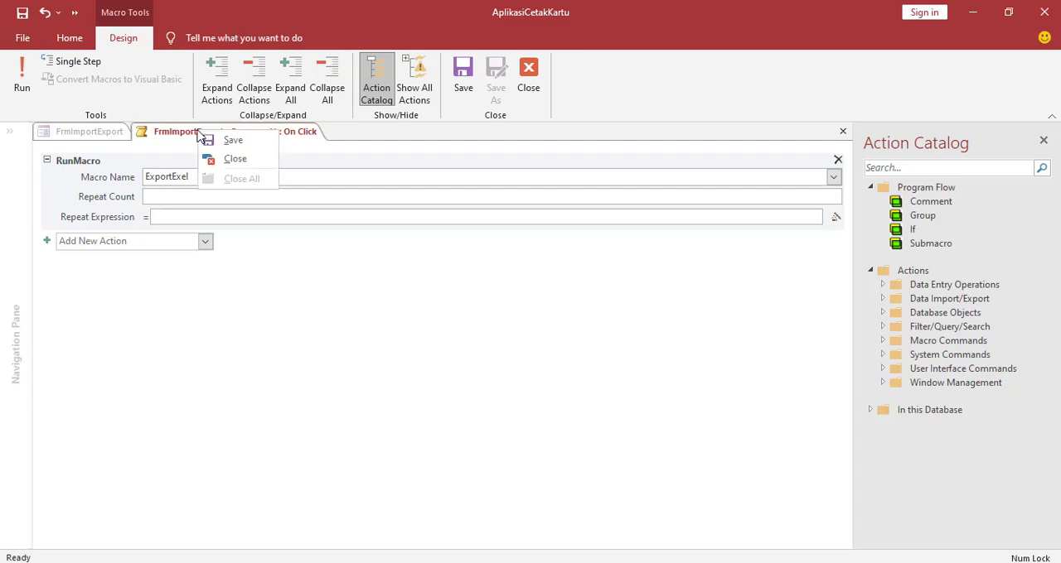
click(226, 161)
Shorten the form's Detail section to a height of about 6.5 cm, removing empty space below the buttons
click(320, 348)
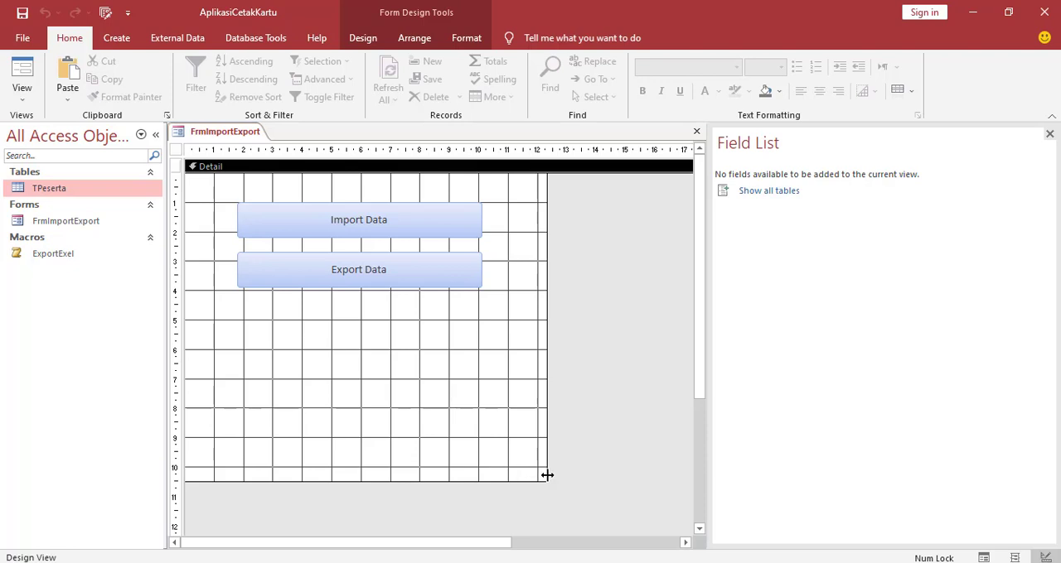
drag(545, 476, 546, 410)
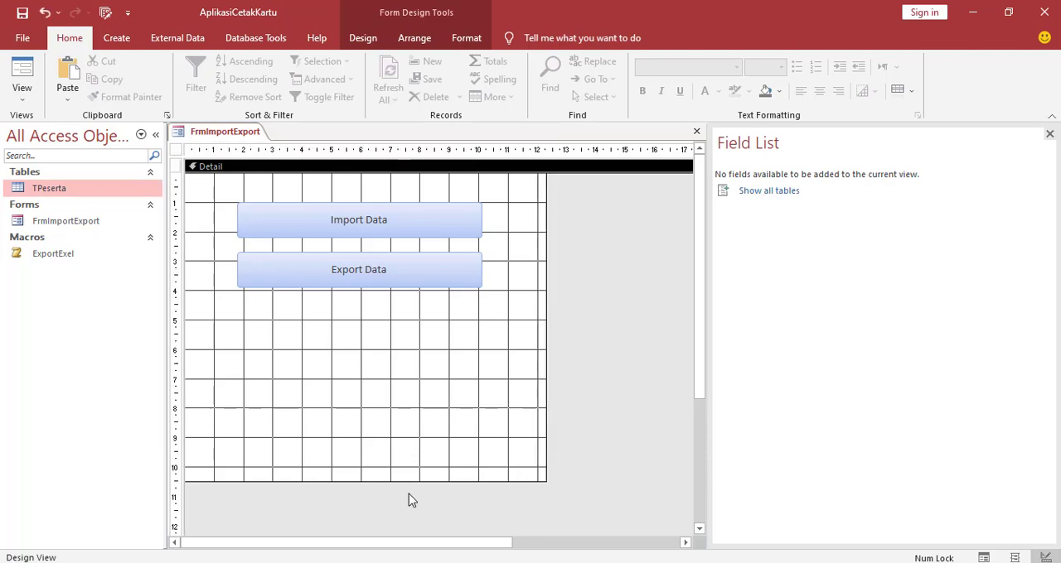
drag(406, 480, 405, 367)
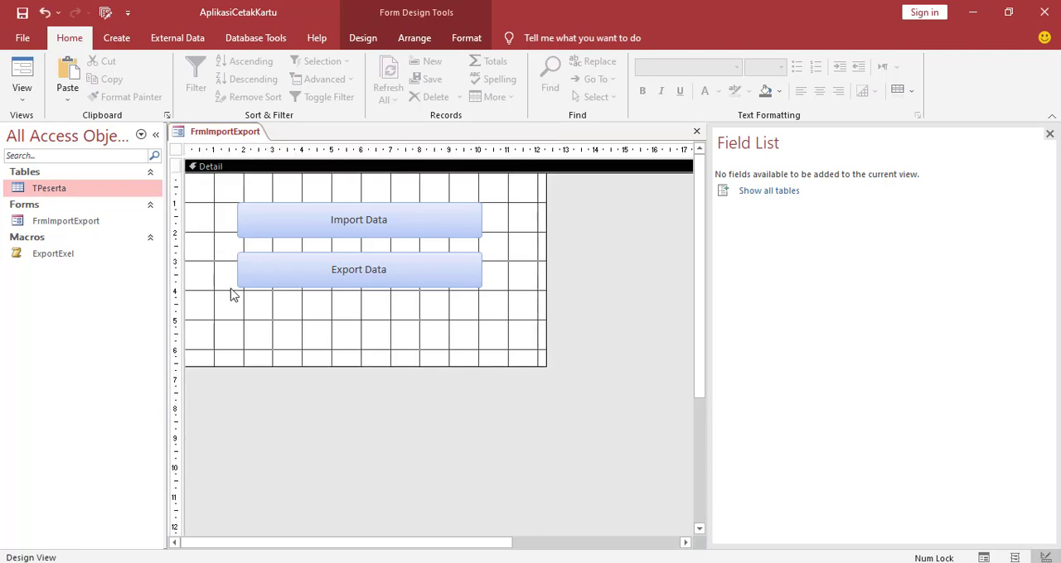
Save the FrmImportExport form and switch it to Form View
right_click(225, 132)
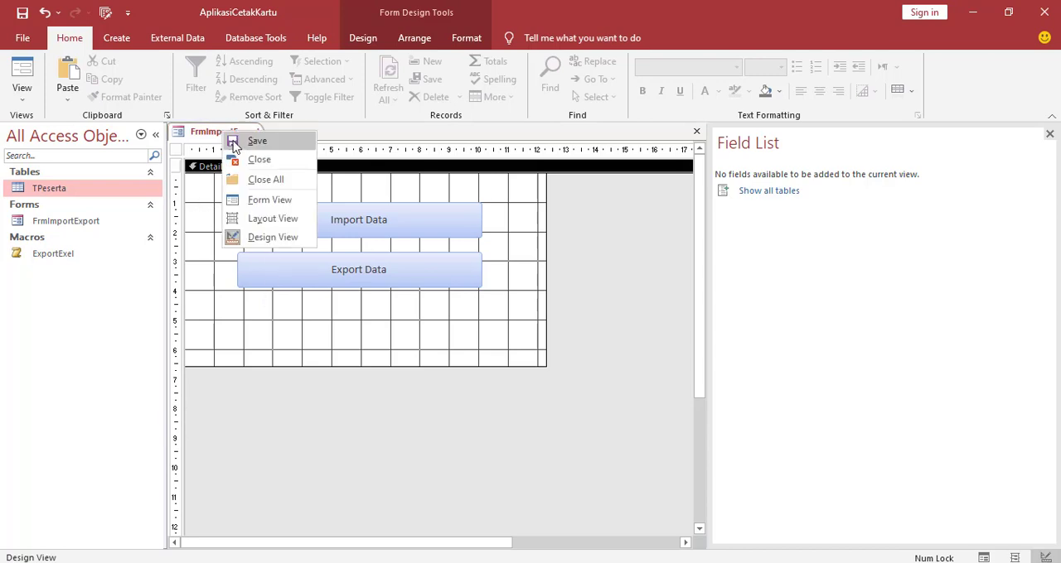
click(239, 147)
right_click(207, 135)
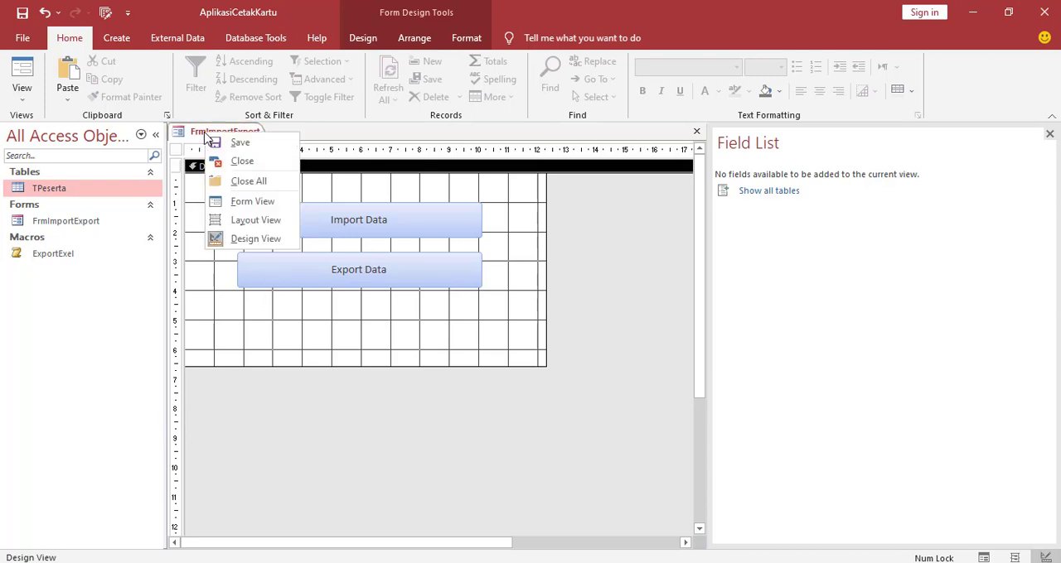
click(233, 205)
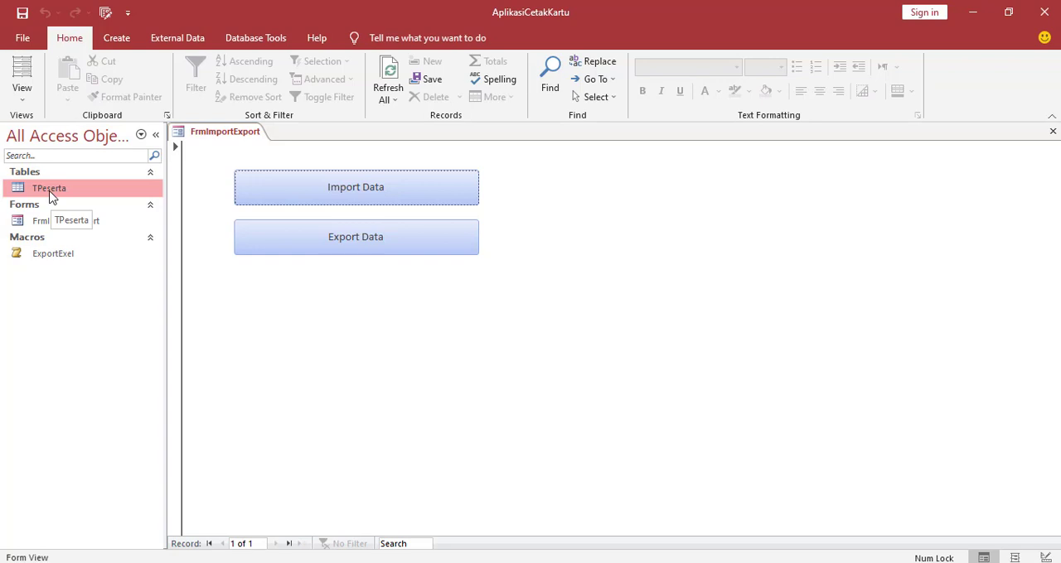
Open the TPeserta table to check the records available for export, and close it again
click(74, 195)
double_click(74, 195)
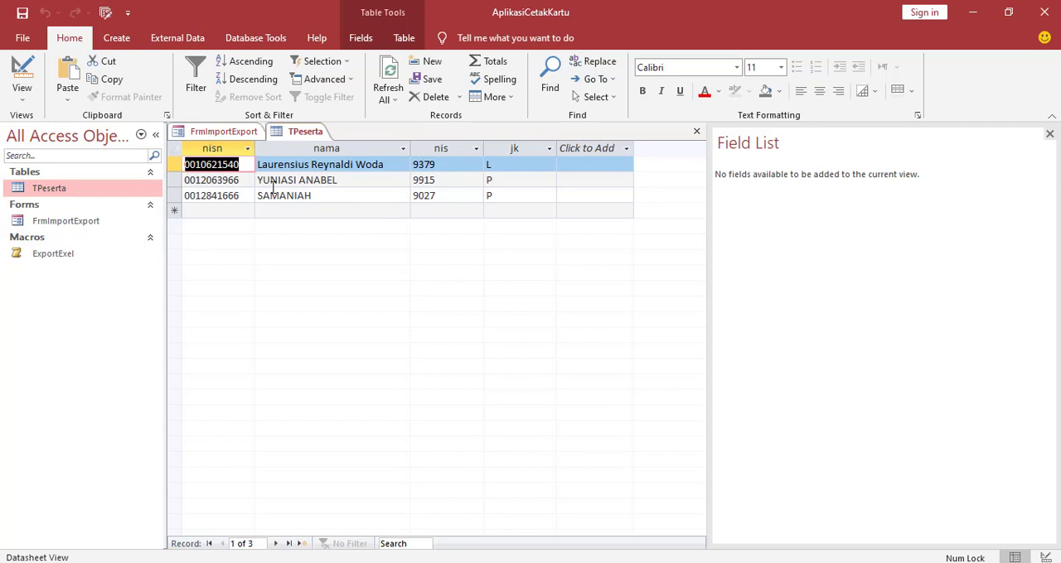
right_click(292, 139)
click(332, 163)
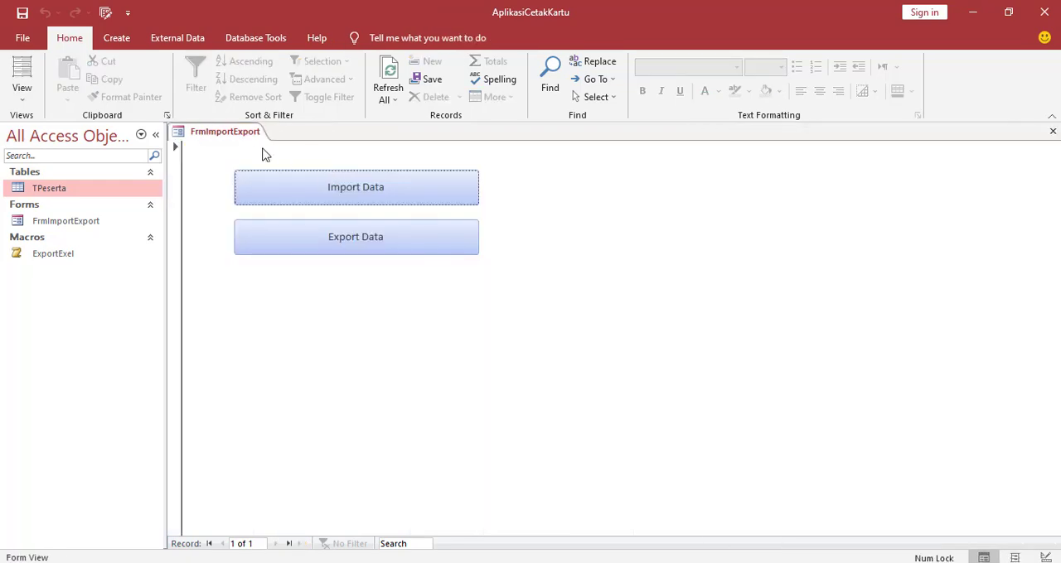
Run the form's Export Data button and save the output as TPeserta, an Excel 97 - Excel 2003 Workbook, in D:\AppExportImport
click(338, 249)
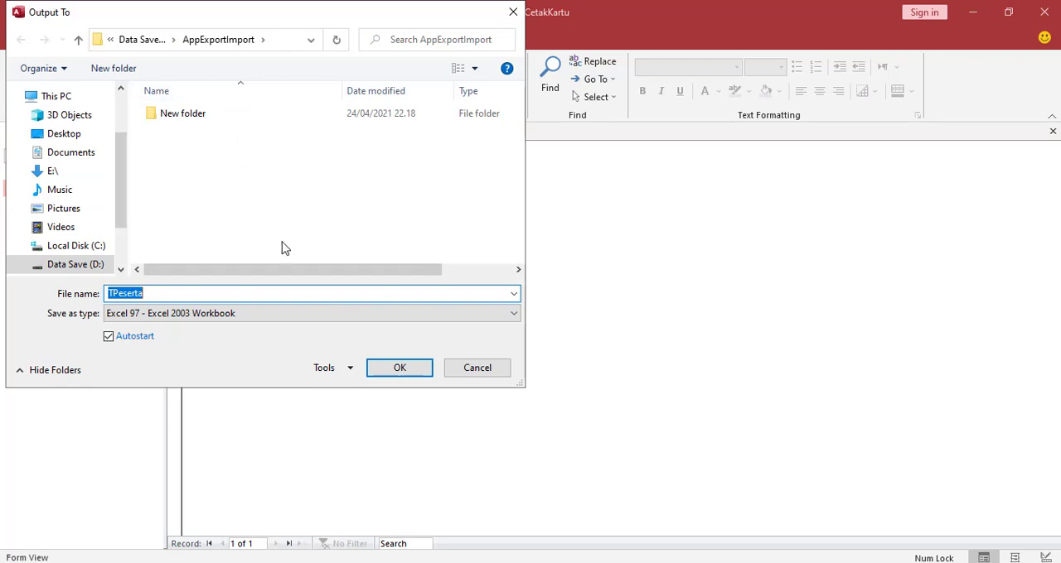
click(235, 315)
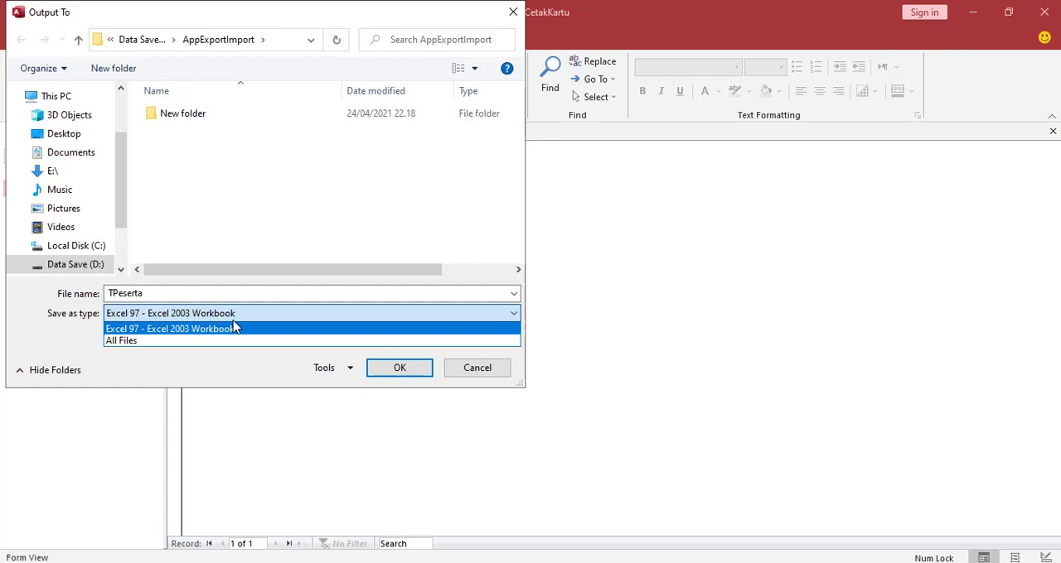
click(253, 193)
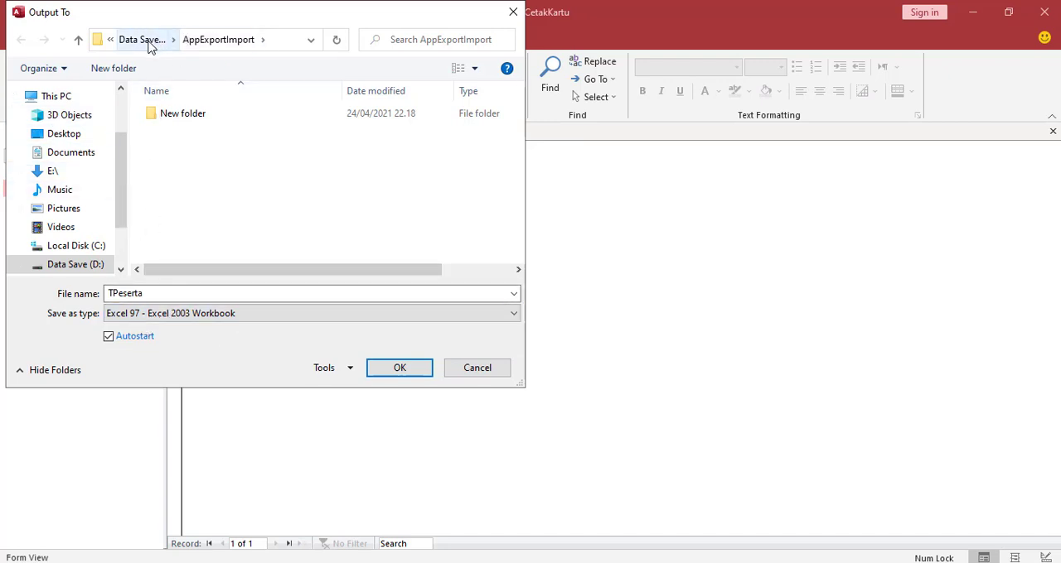
click(75, 271)
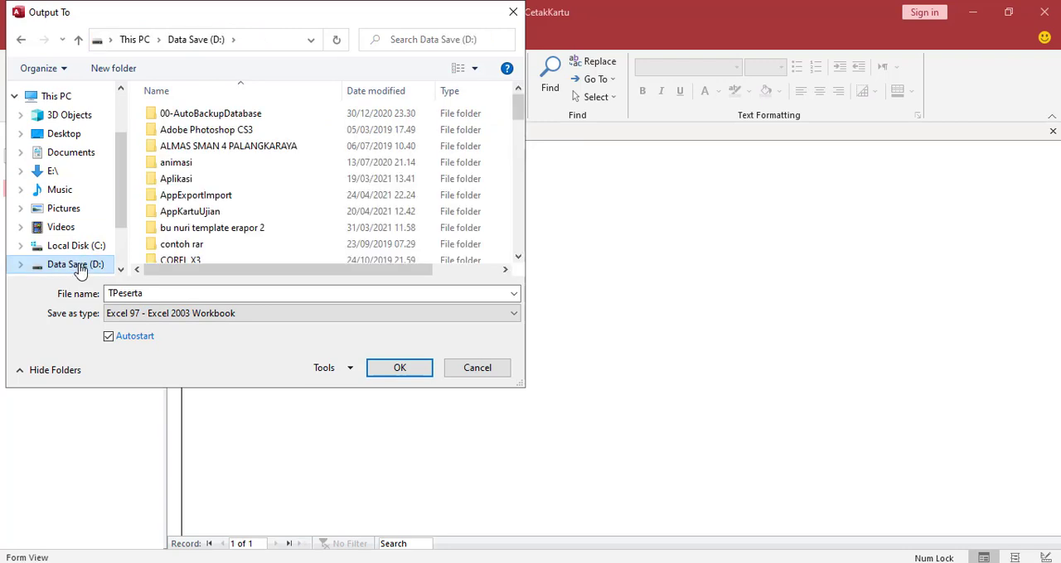
double_click(197, 196)
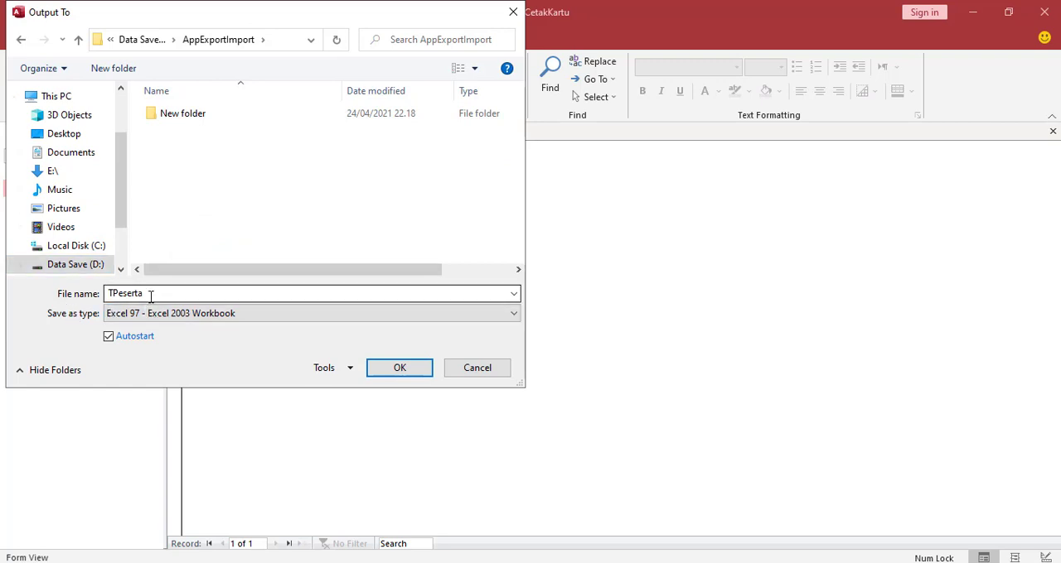
click(412, 377)
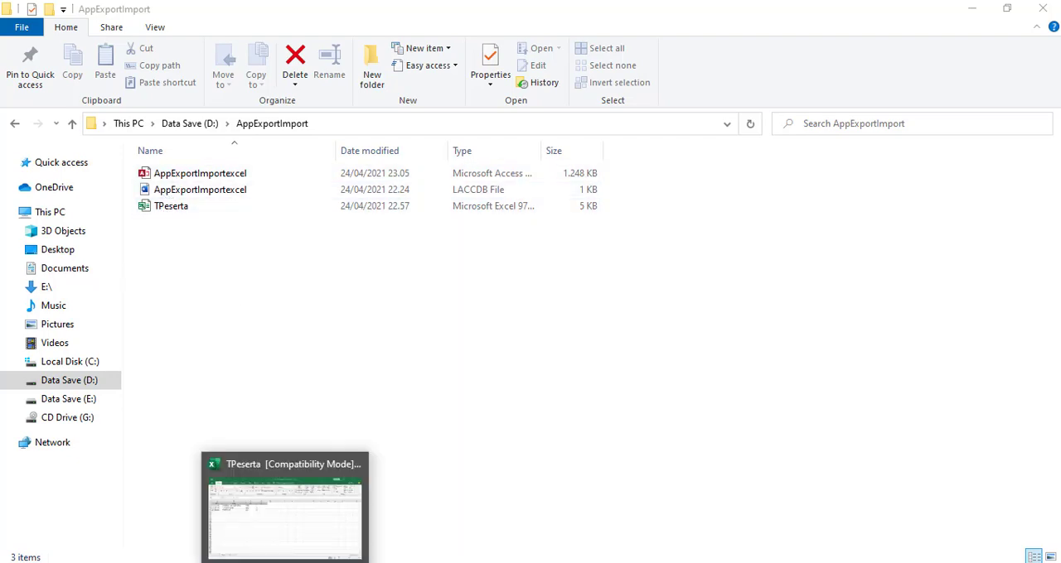
Switch to the exported TPeserta workbook in Excel, clear the records in A2:D4 under the headers, and start entering data in A2
click(285, 562)
click(265, 310)
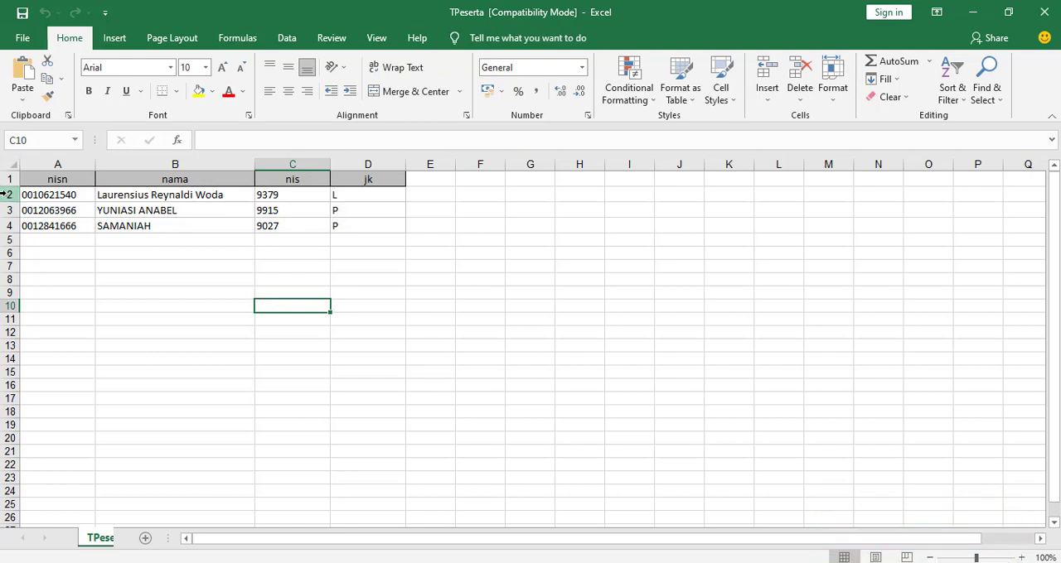
drag(45, 192, 393, 222)
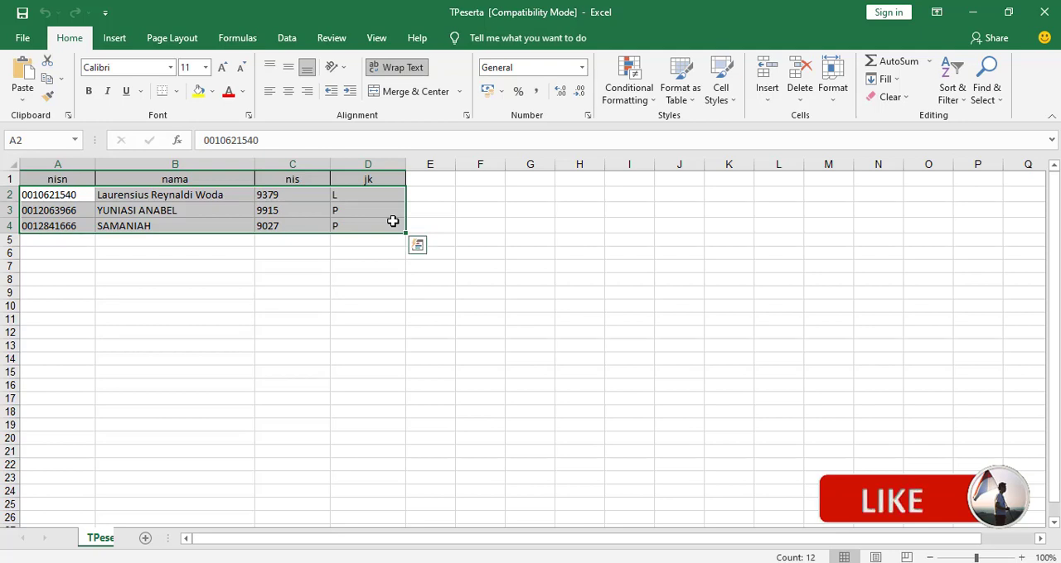
key(Delete)
click(83, 356)
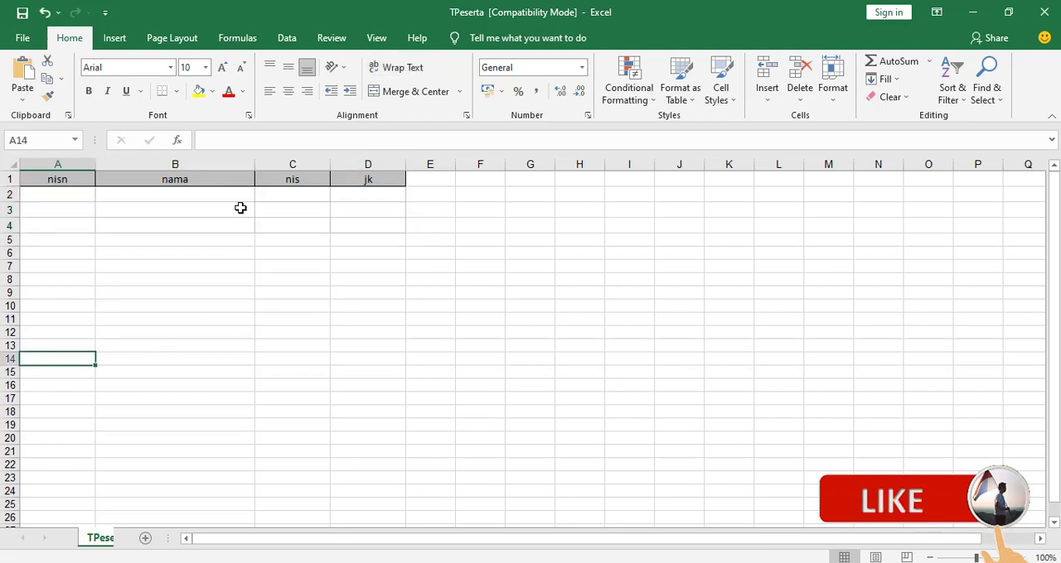
click(79, 197)
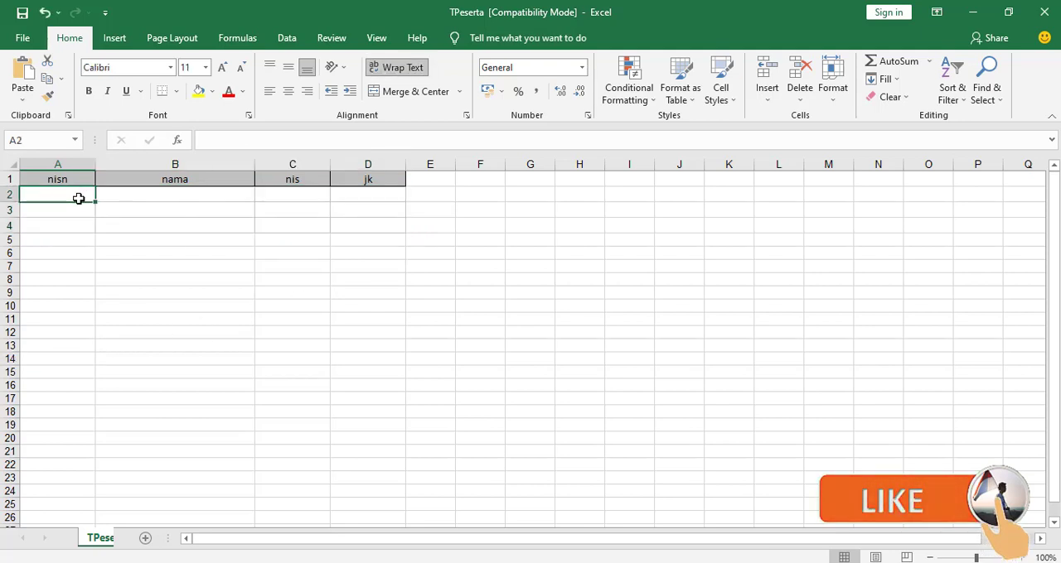
text(102920)
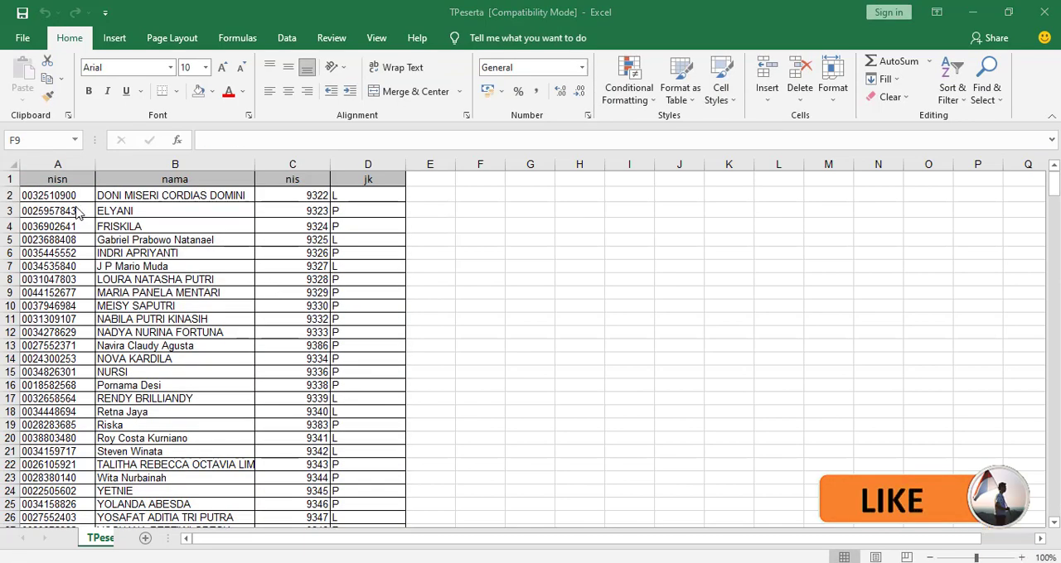
Examine the filled TPeserta workbook down to its last record and close it
scroll(54, 282, down, 10)
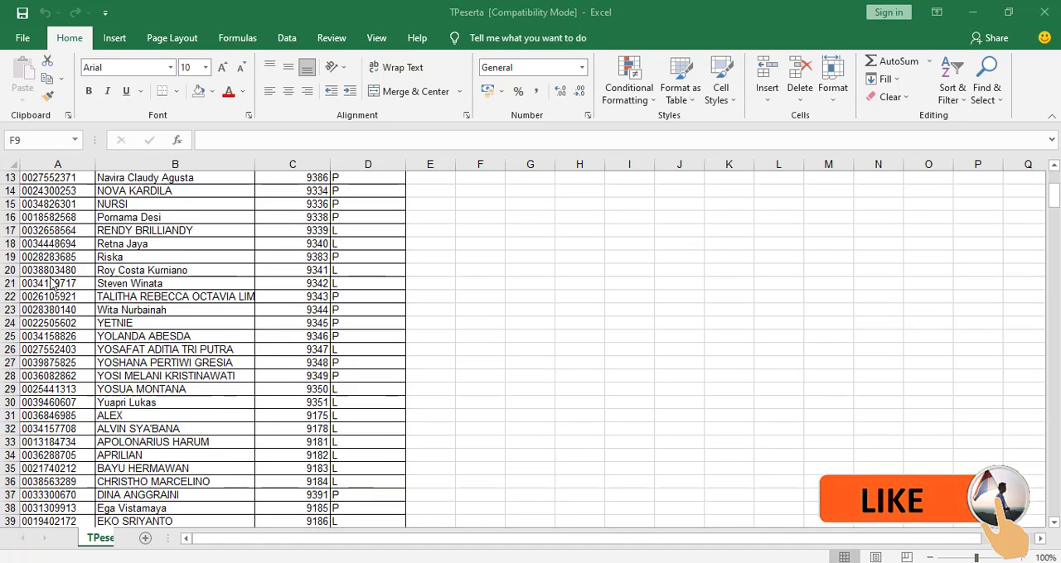
scroll(53, 283, down, 20)
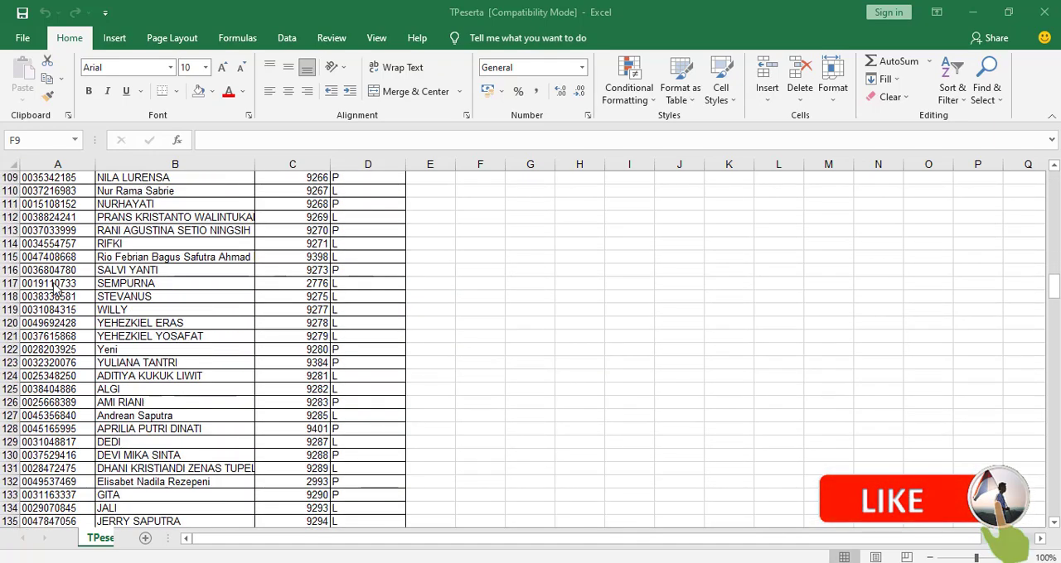
scroll(54, 284, down, 6)
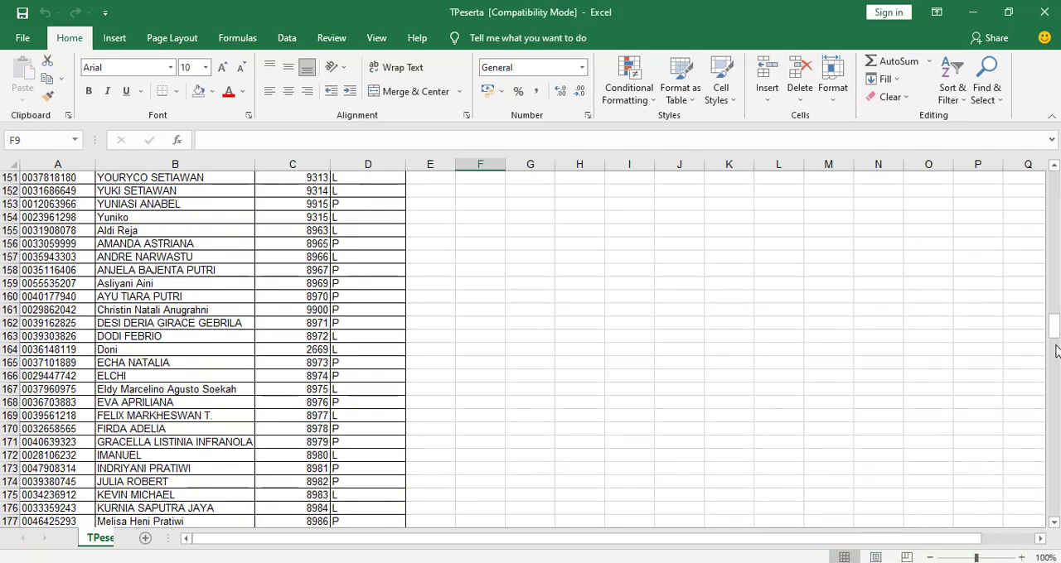
scroll(58, 415, down, 20)
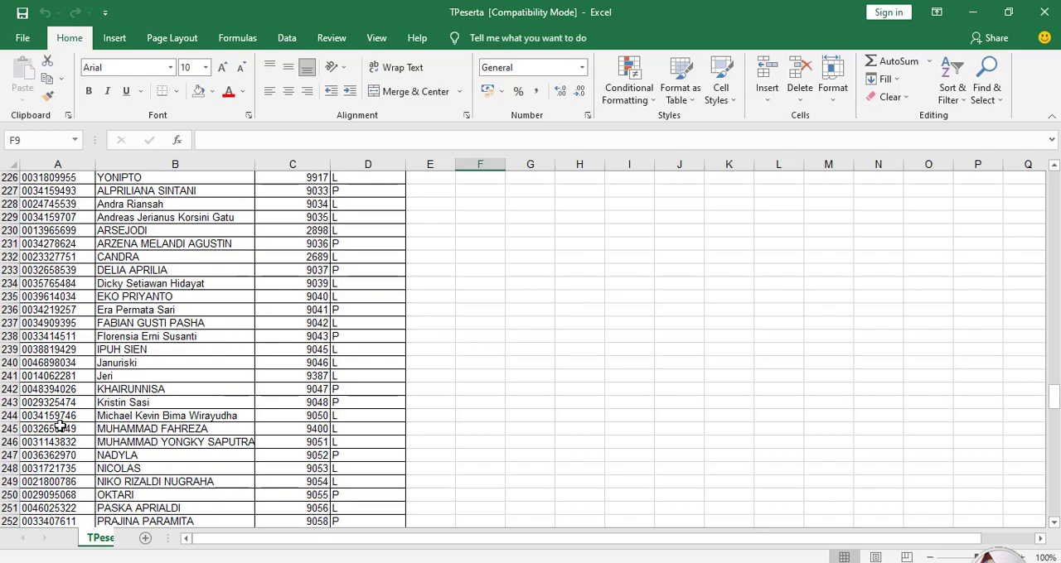
scroll(60, 428, down, 20)
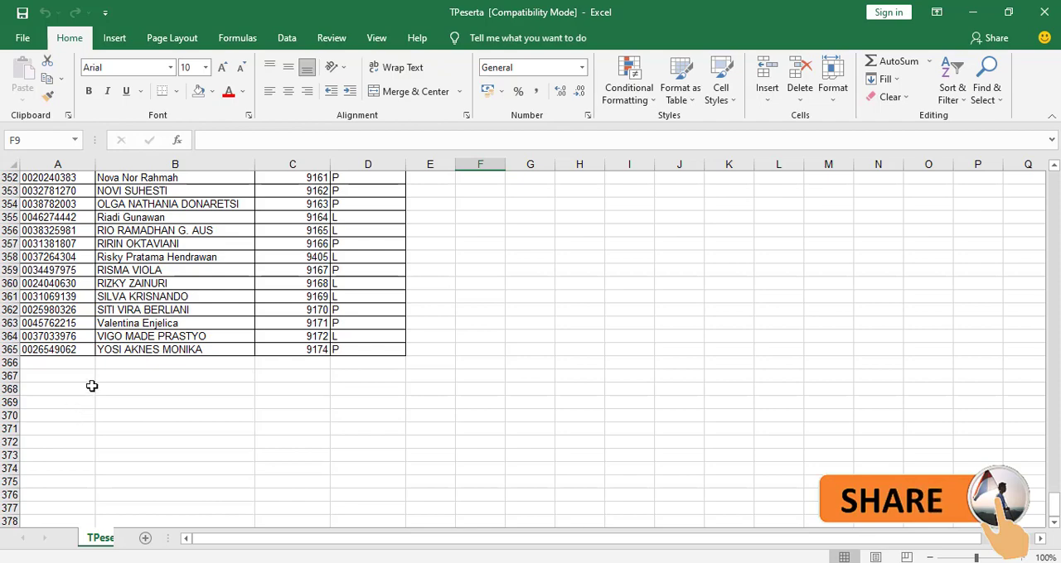
scroll(137, 340, up, 5)
scroll(138, 340, up, 15)
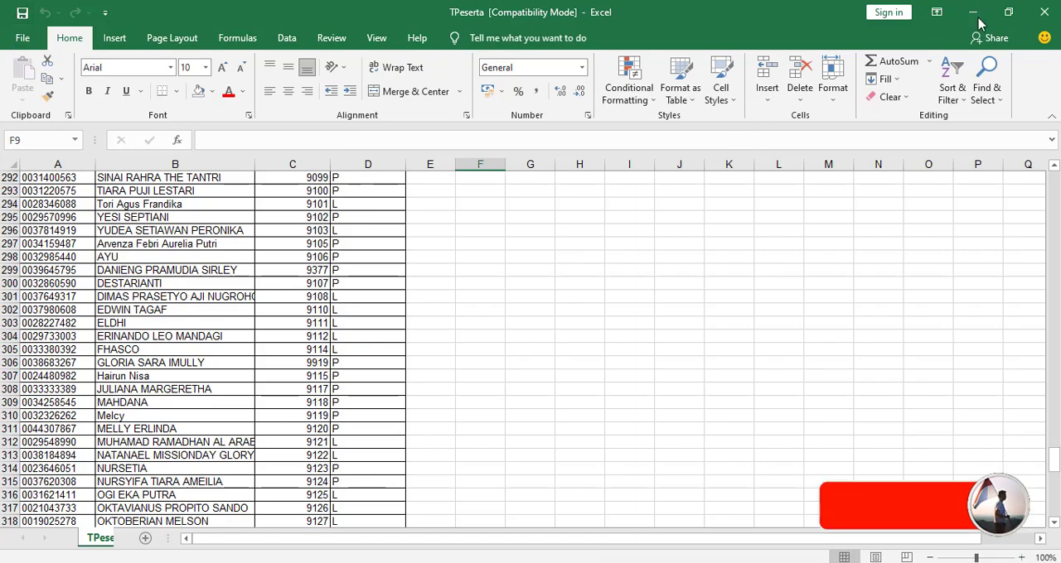
click(1042, 18)
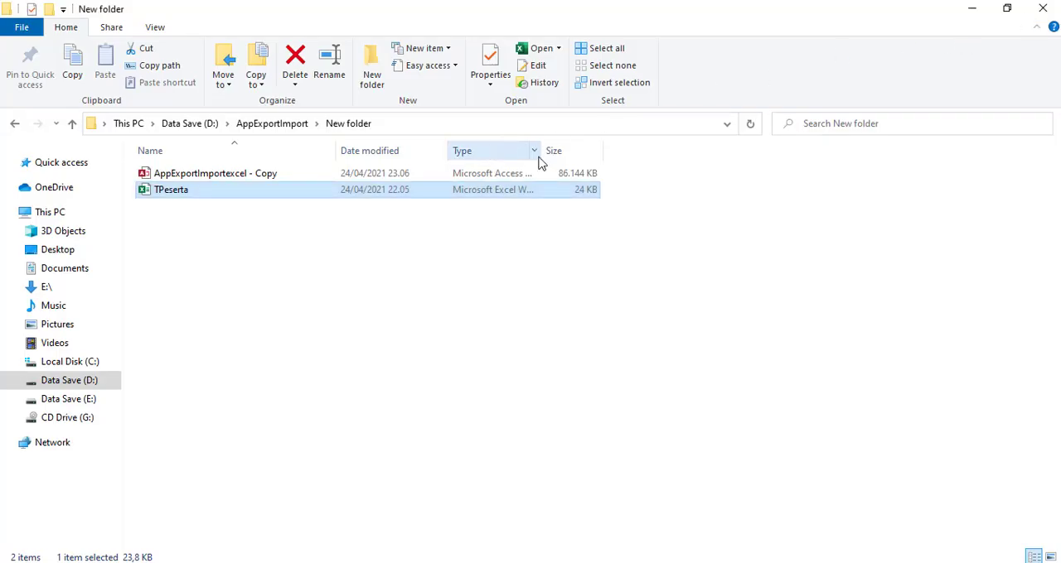
Switch back to Access and show the FrmImportExport form in Form View
mouse_move(209, 562)
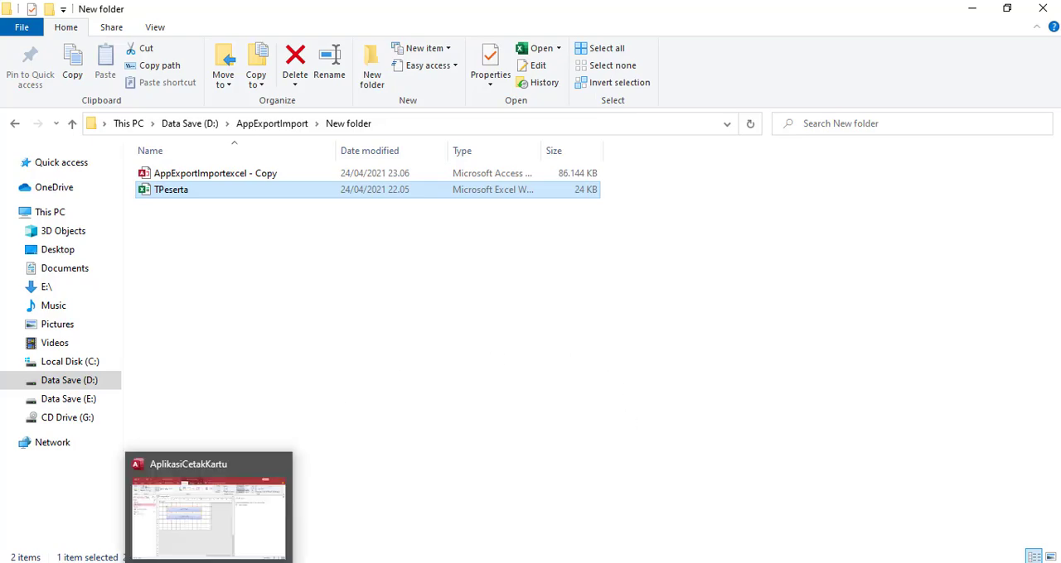
click(249, 480)
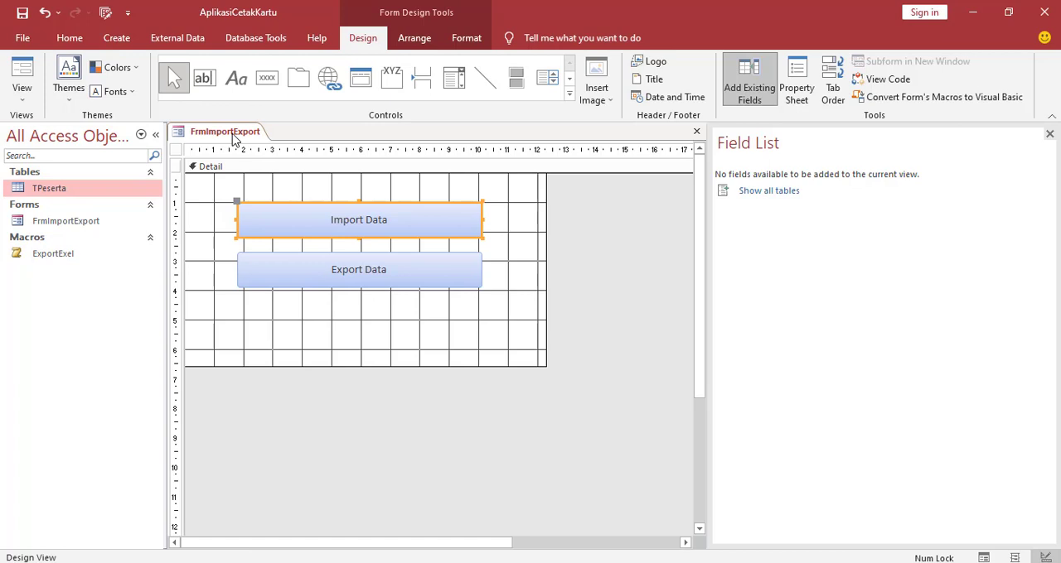
click(203, 214)
right_click(224, 139)
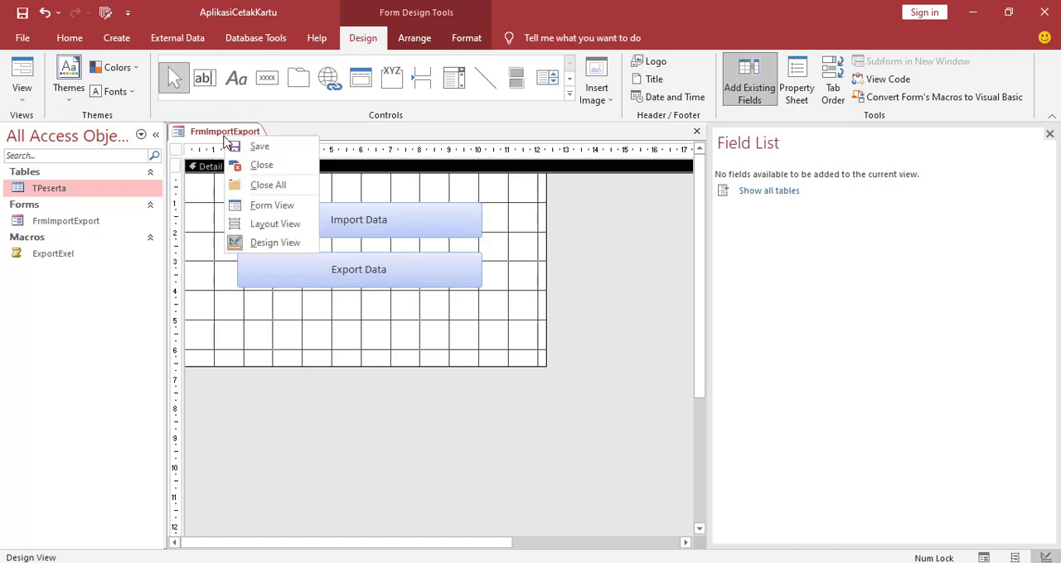
click(265, 212)
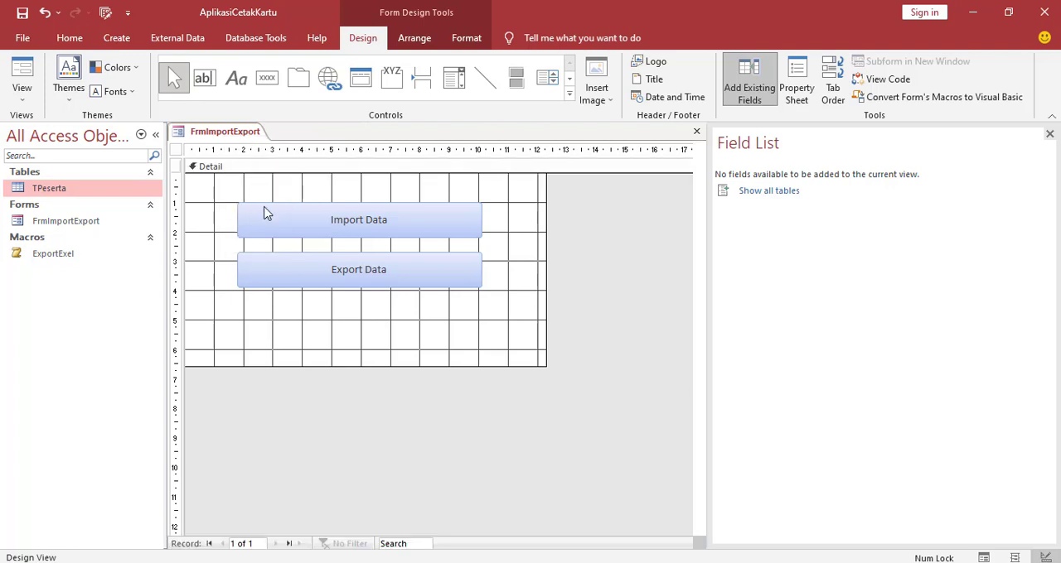
Check the TPeserta table's records before importing, and close the table to return to the form
double_click(56, 193)
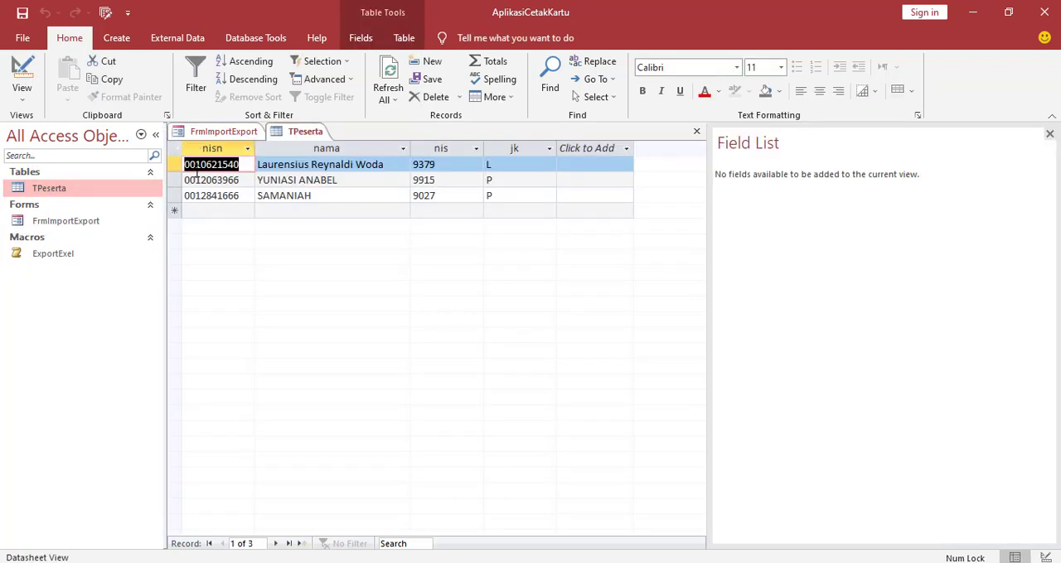
right_click(299, 138)
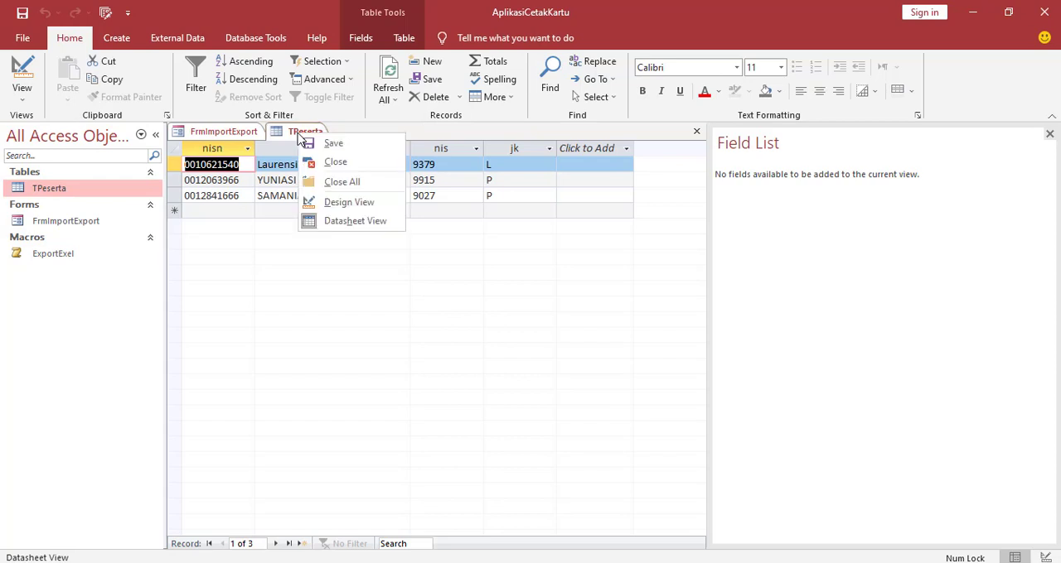
click(324, 160)
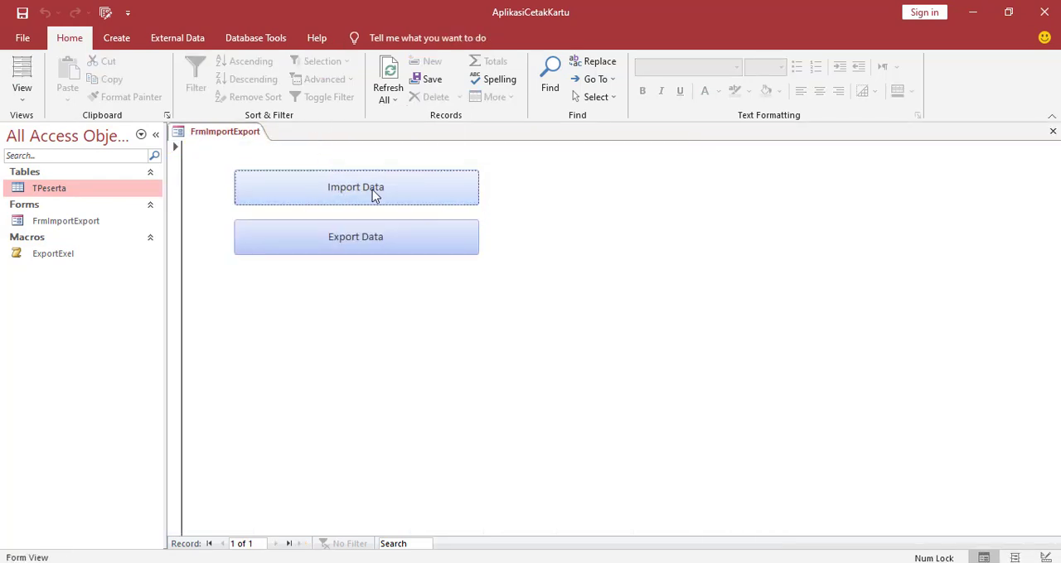
Save the form's VBA code, including the Command2 click procedure that deletes all TPeserta records, and close the code editor
key(alt+F11)
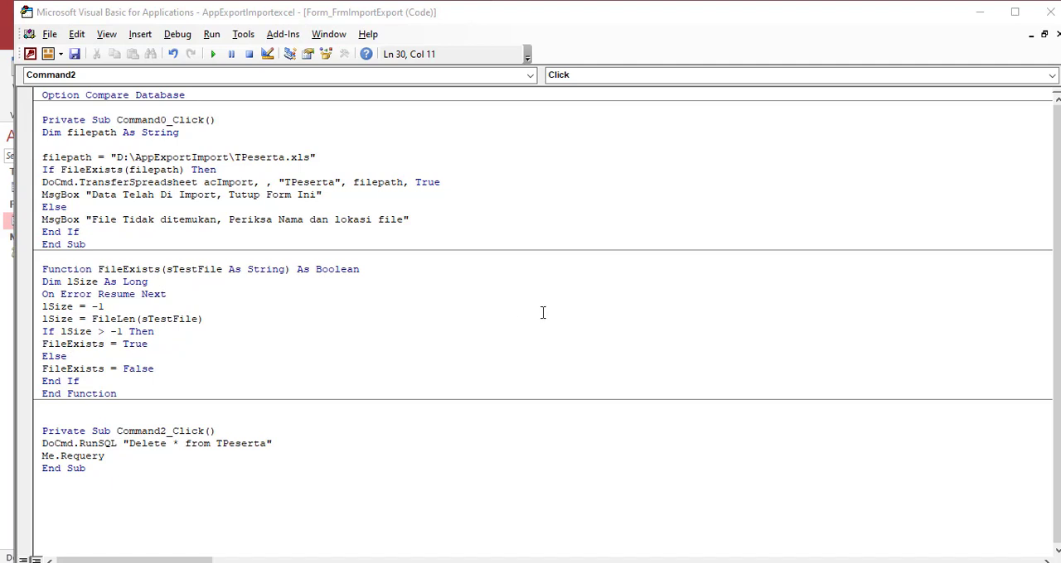
click(73, 54)
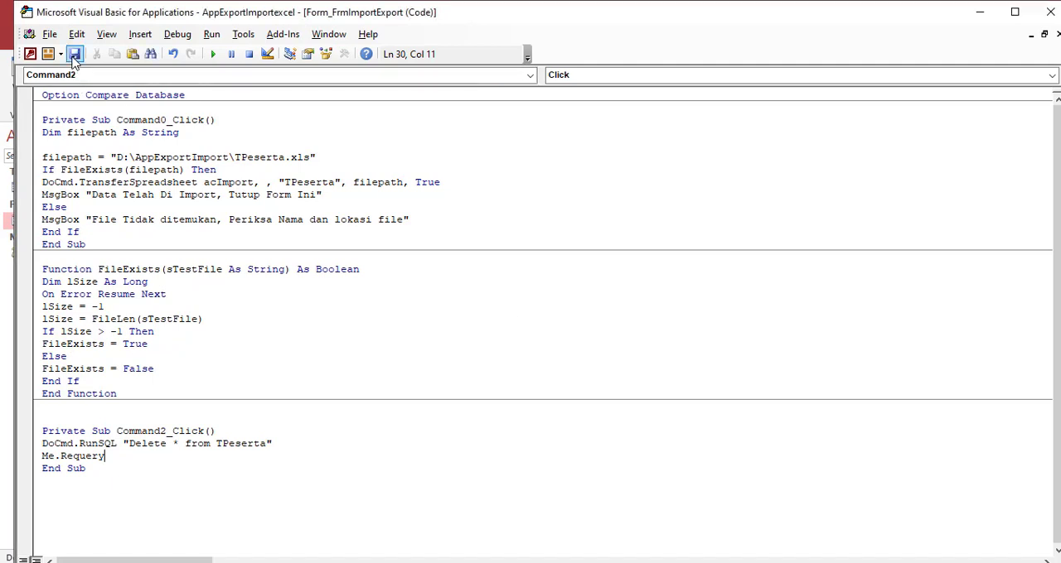
click(1050, 23)
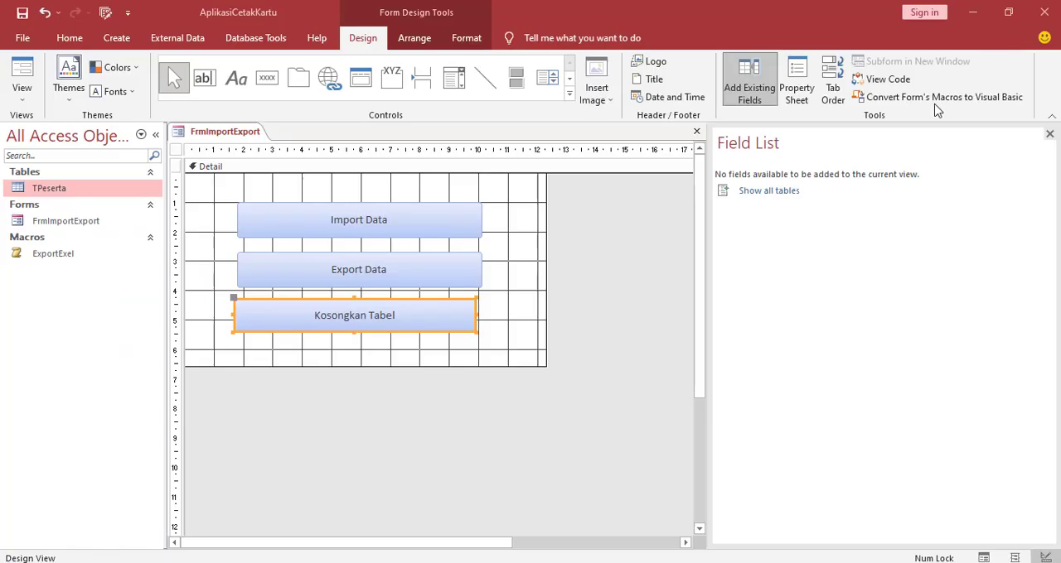
Shift the Kosongkan Tabel button slightly right so its right edge aligns with the Import Data and Export Data buttons
click(507, 332)
click(461, 328)
drag(457, 325, 464, 325)
click(506, 311)
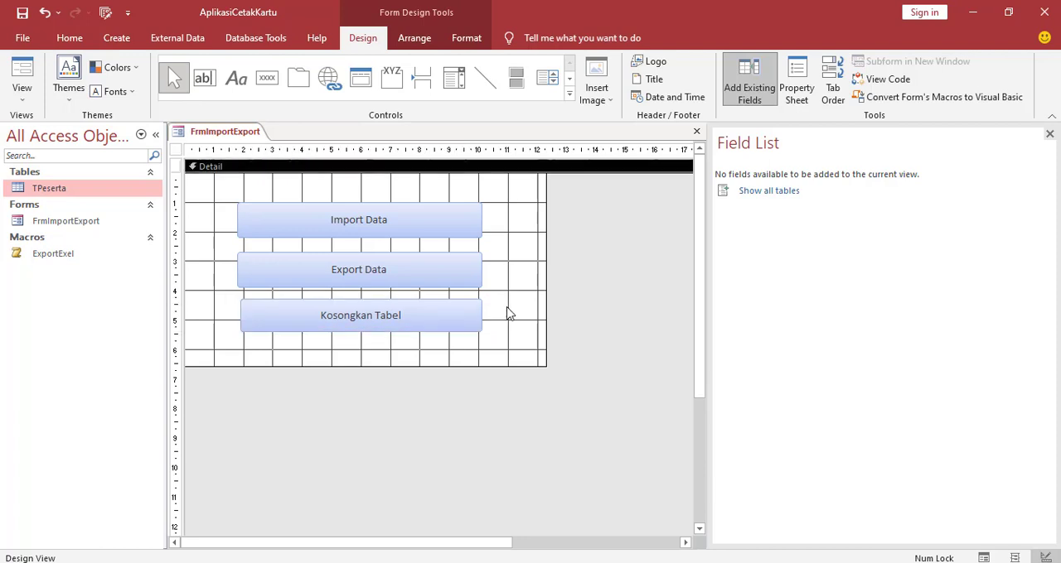
right_click(214, 132)
click(225, 139)
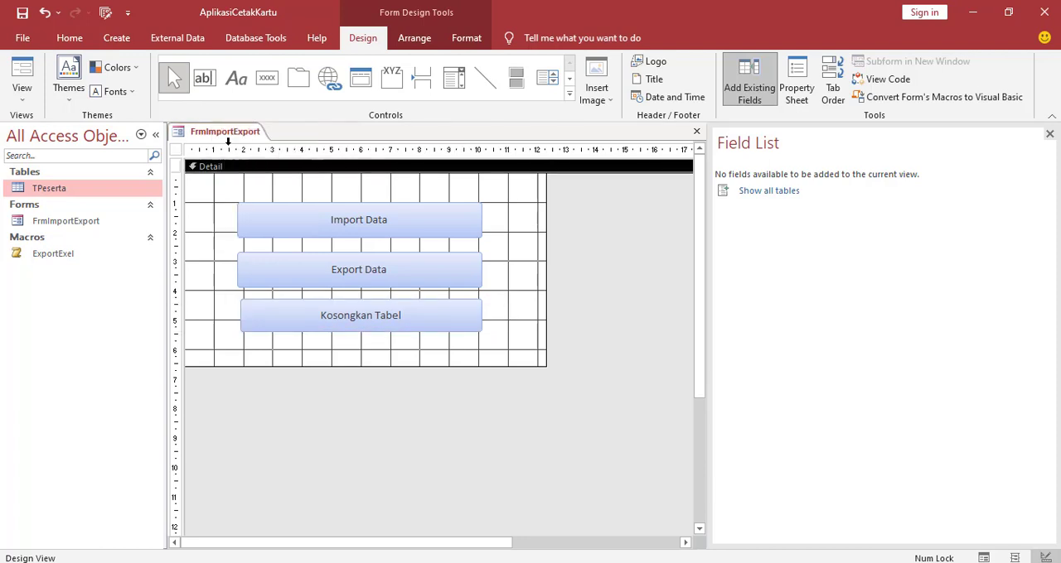
Open the TPeserta table in Datasheet View and examine its imported records
click(70, 190)
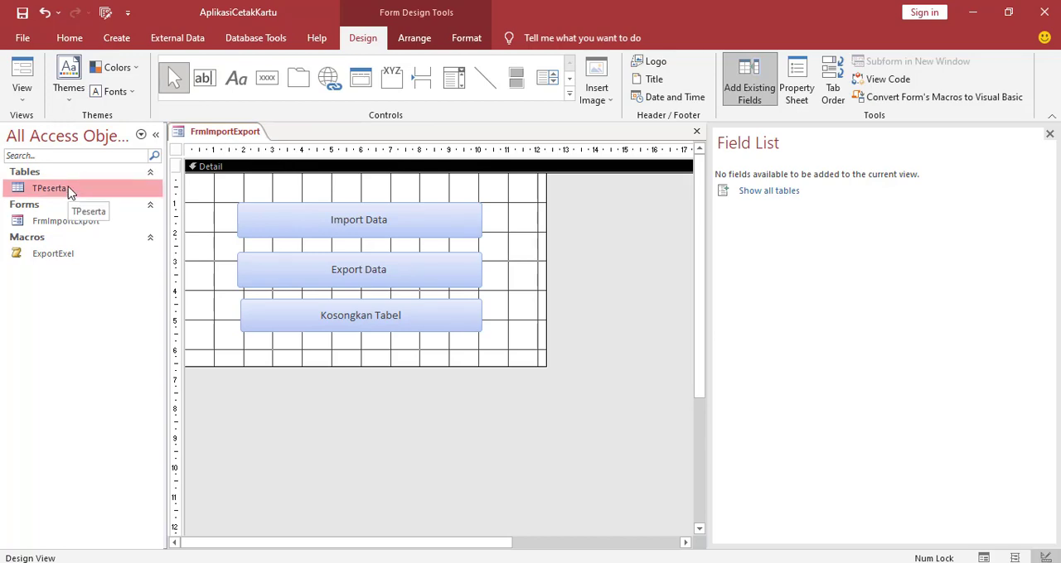
double_click(69, 190)
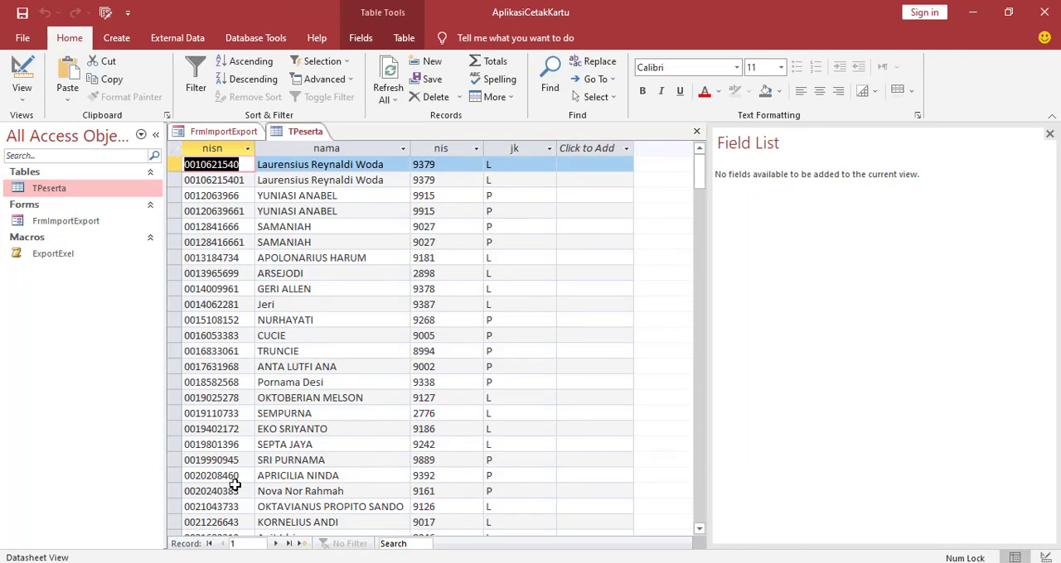
scroll(445, 369, down, 1)
scroll(445, 368, down, 2)
scroll(445, 369, up, 3)
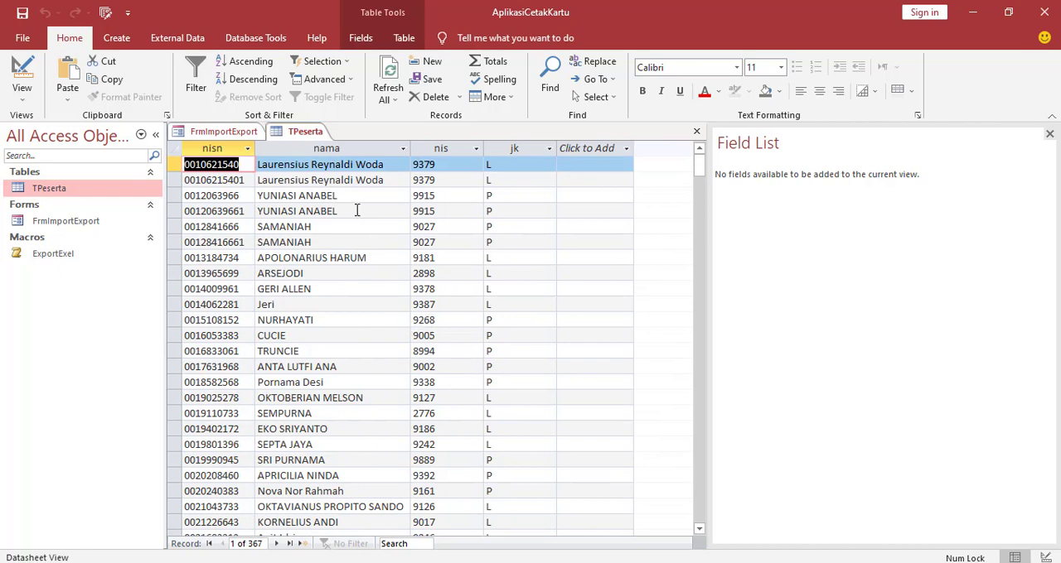
Close the TPeserta table and switch the FrmImportExport form to Form View
right_click(294, 139)
click(313, 172)
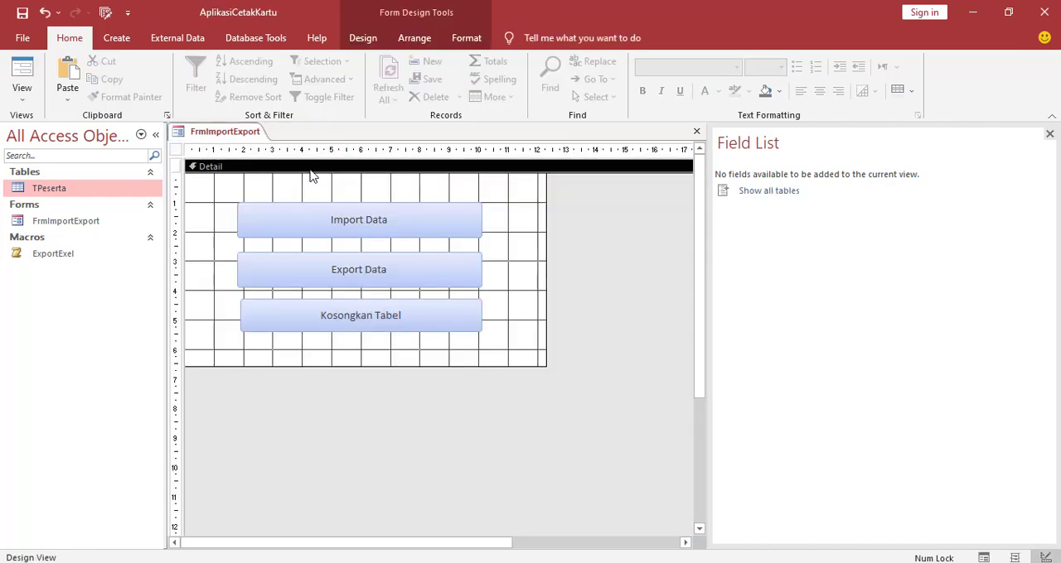
right_click(207, 136)
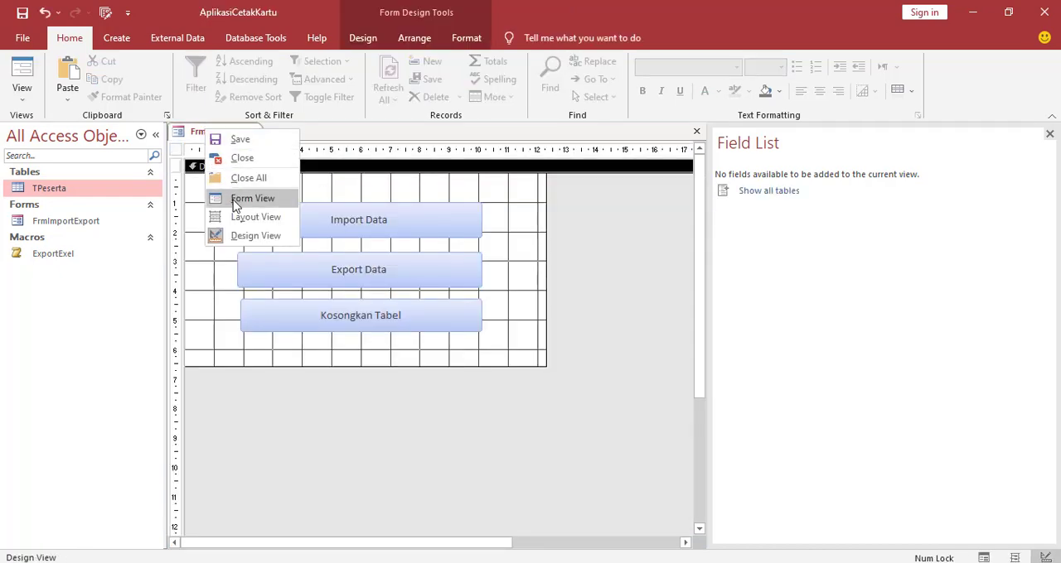
click(235, 197)
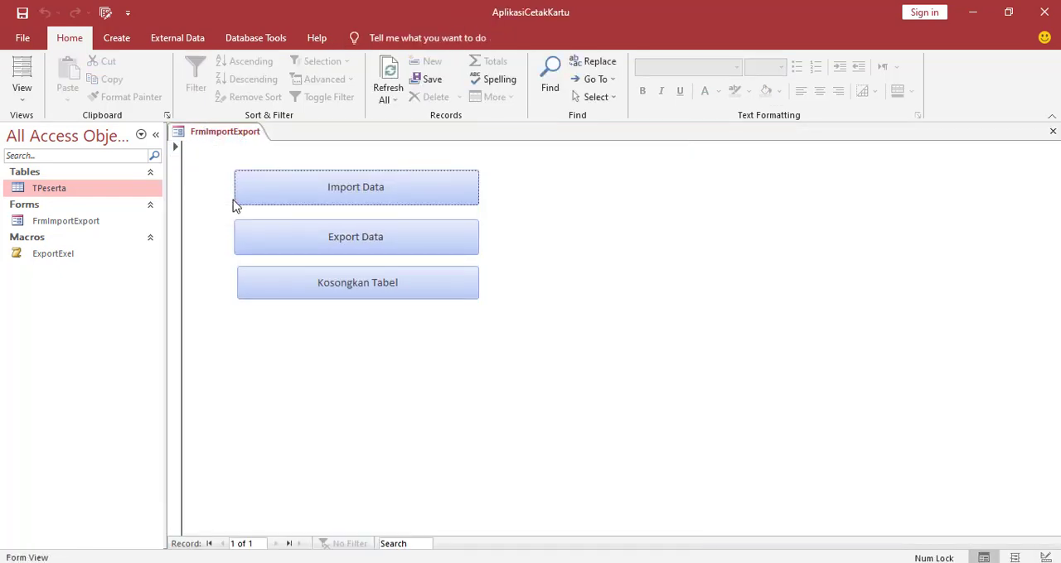
Run the form's Kosongkan Tabel function, accept deleting all rows, and check the TPeserta table before closing it
click(407, 297)
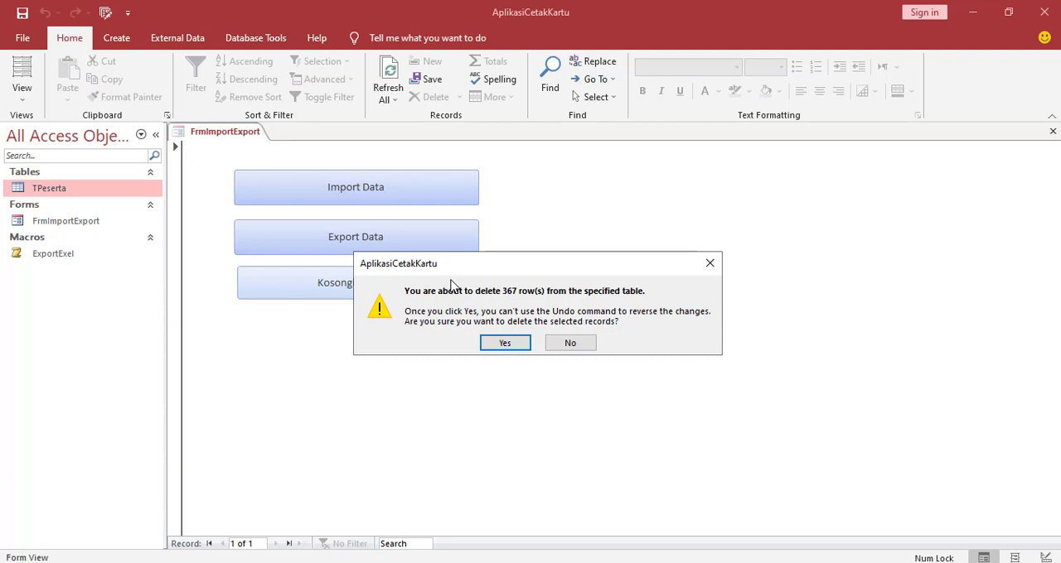
click(505, 345)
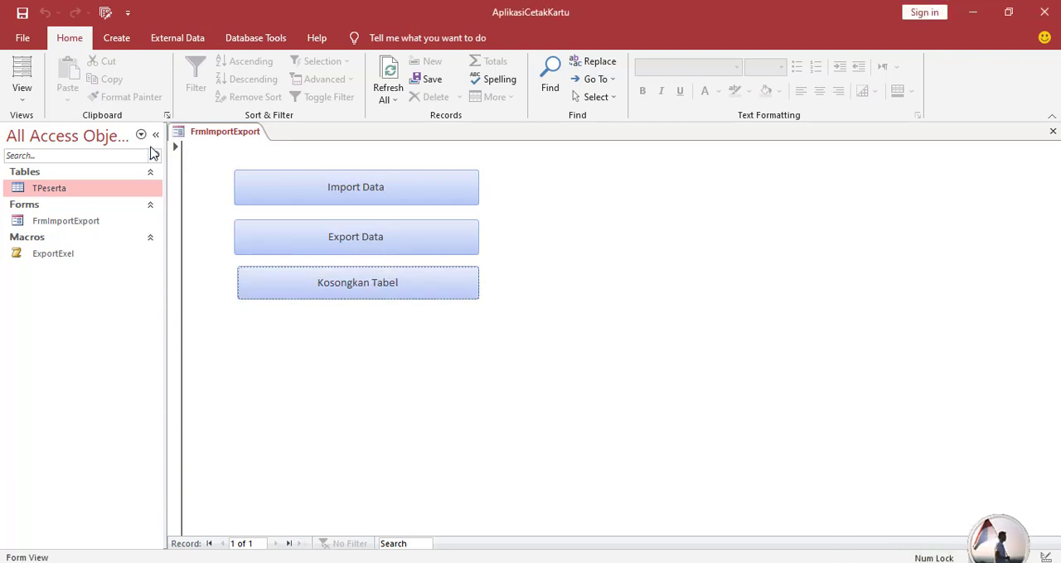
double_click(102, 189)
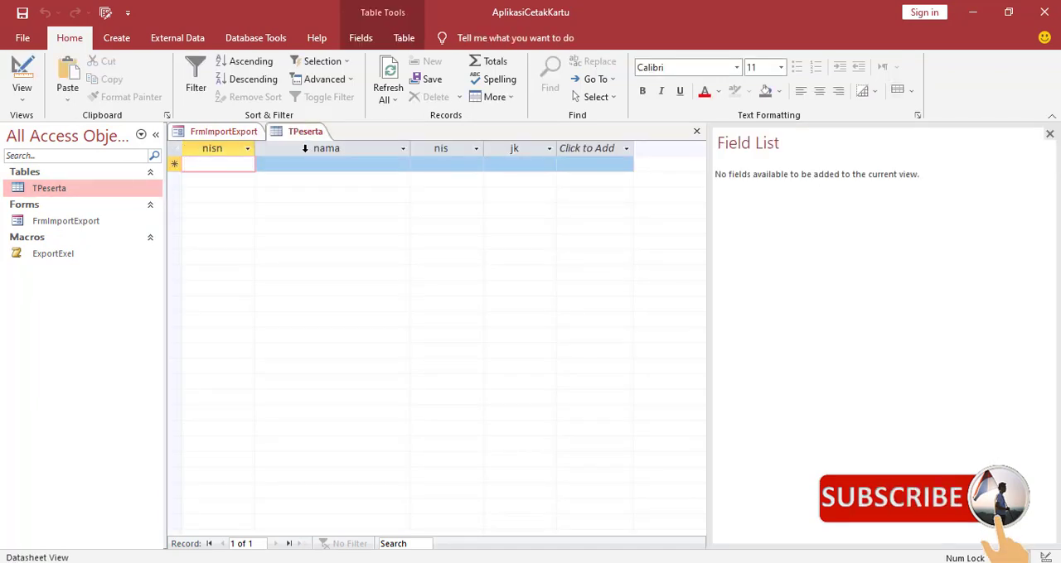
right_click(306, 138)
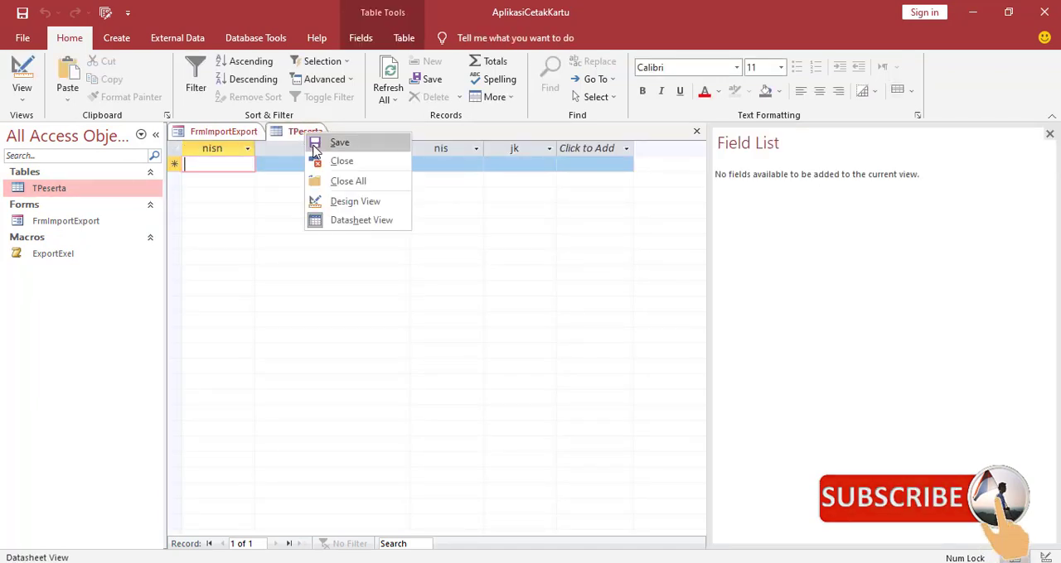
click(323, 161)
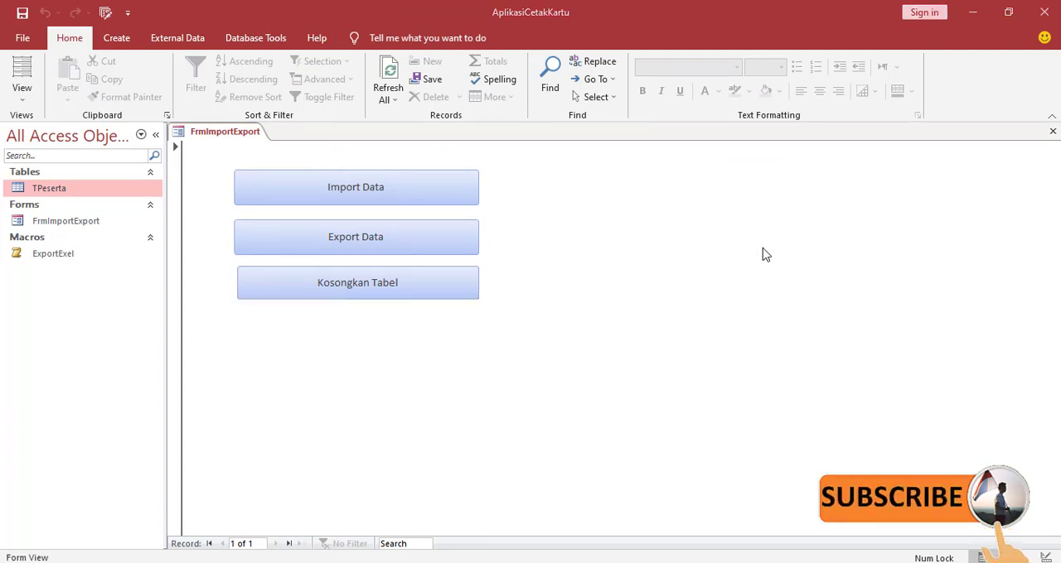
Run the form's Import Data function, acknowledge its message, and examine the imported TPeserta records before closing the table
click(440, 199)
click(599, 339)
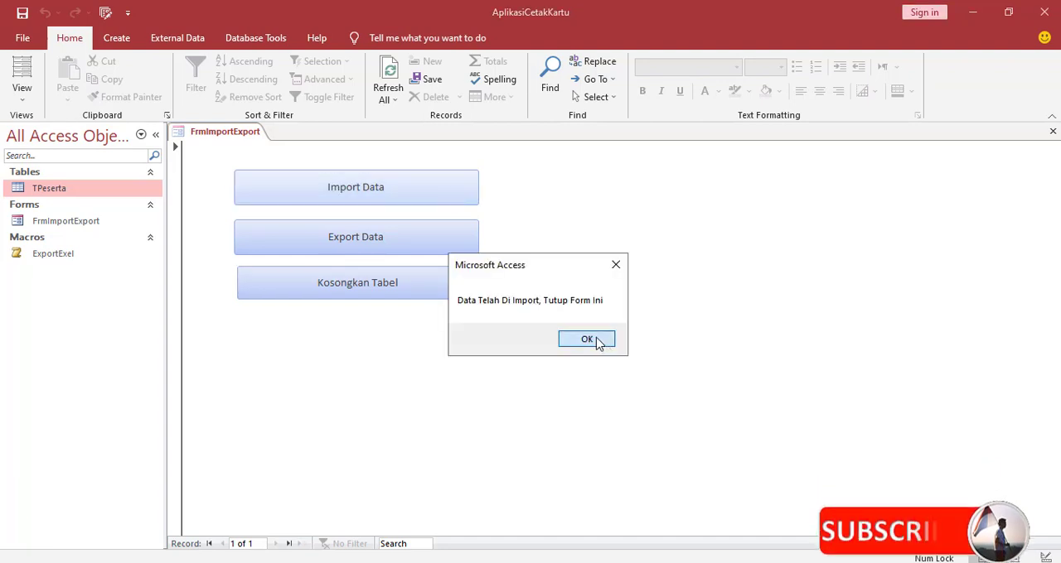
double_click(49, 189)
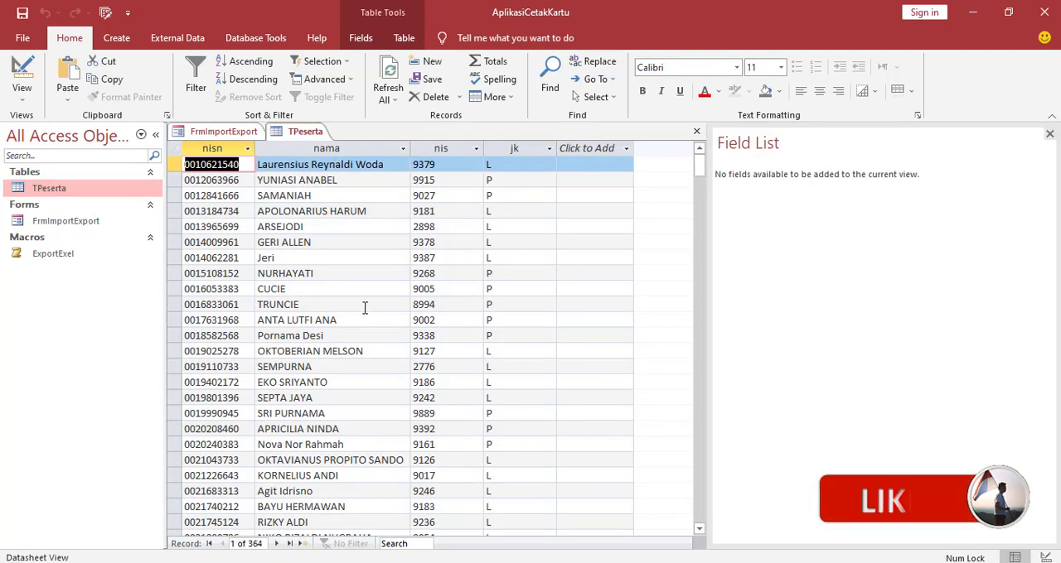
scroll(363, 306, down, 12)
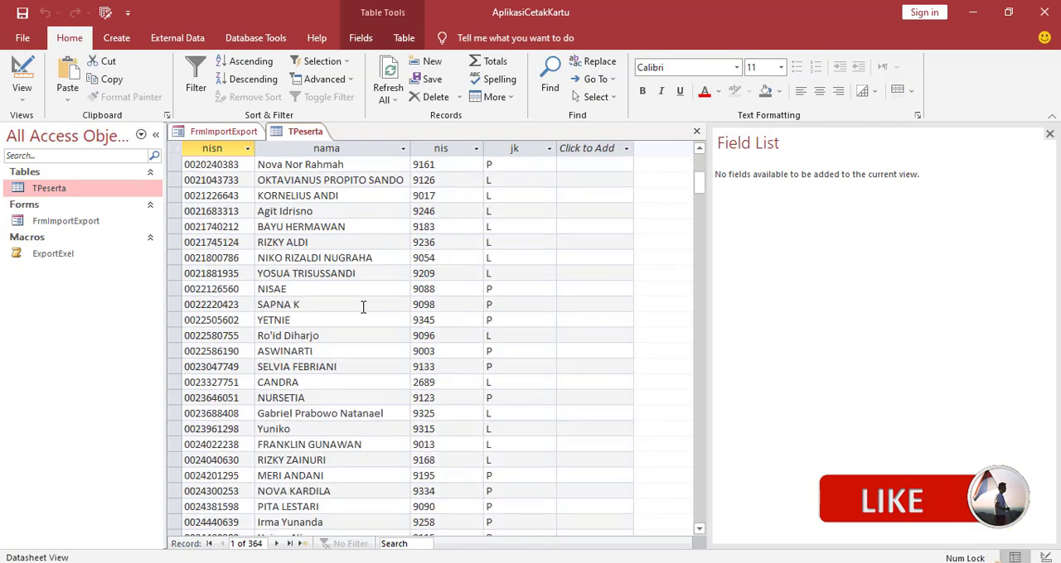
scroll(363, 307, up, 4)
scroll(363, 306, up, 8)
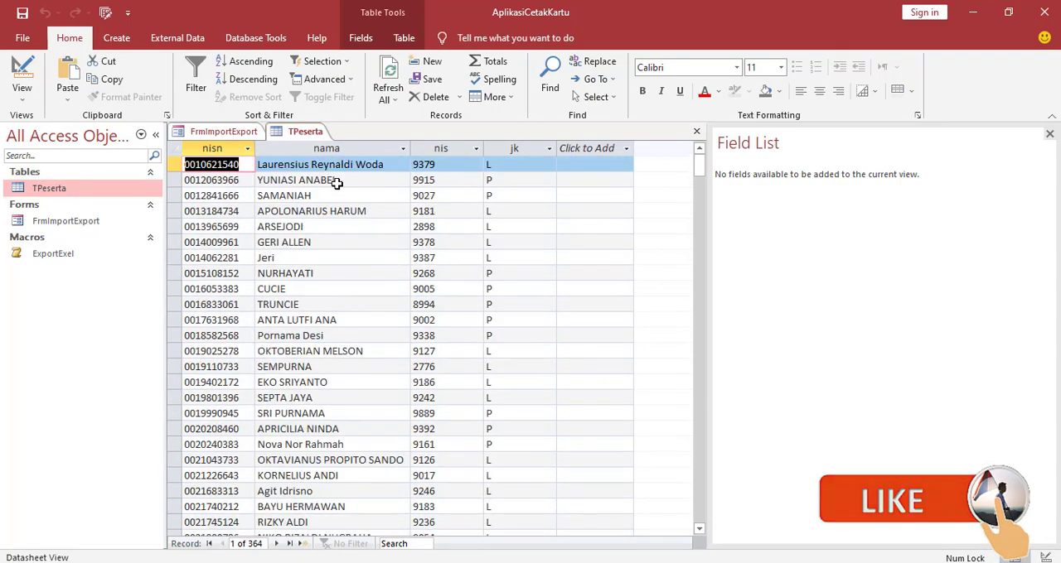
right_click(315, 136)
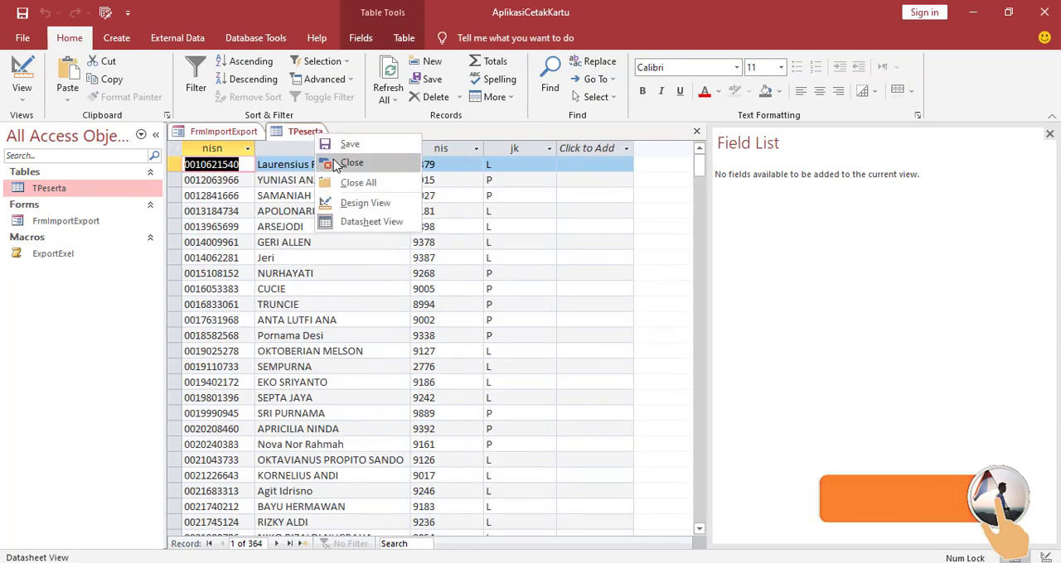
click(345, 162)
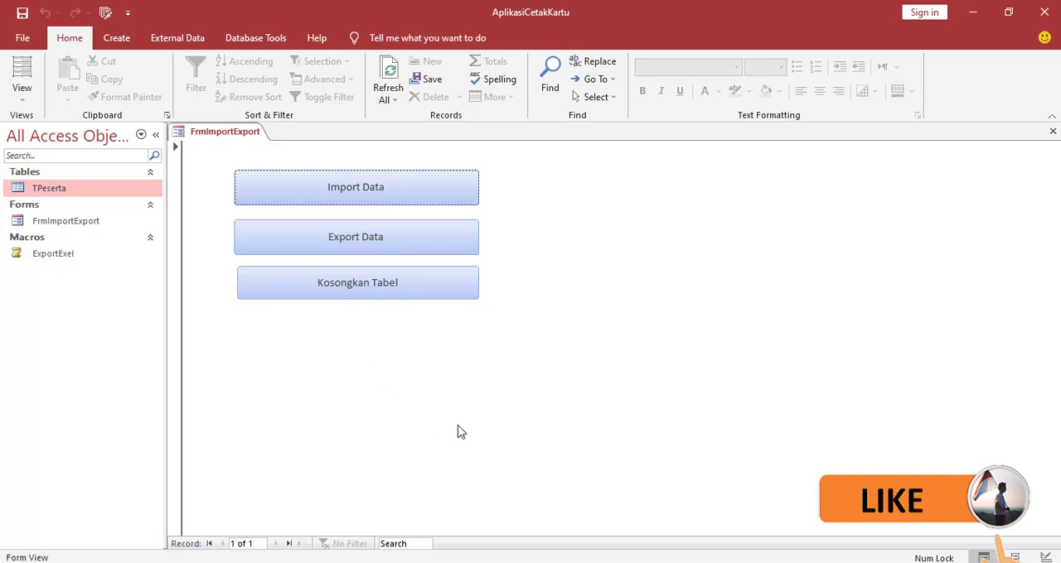